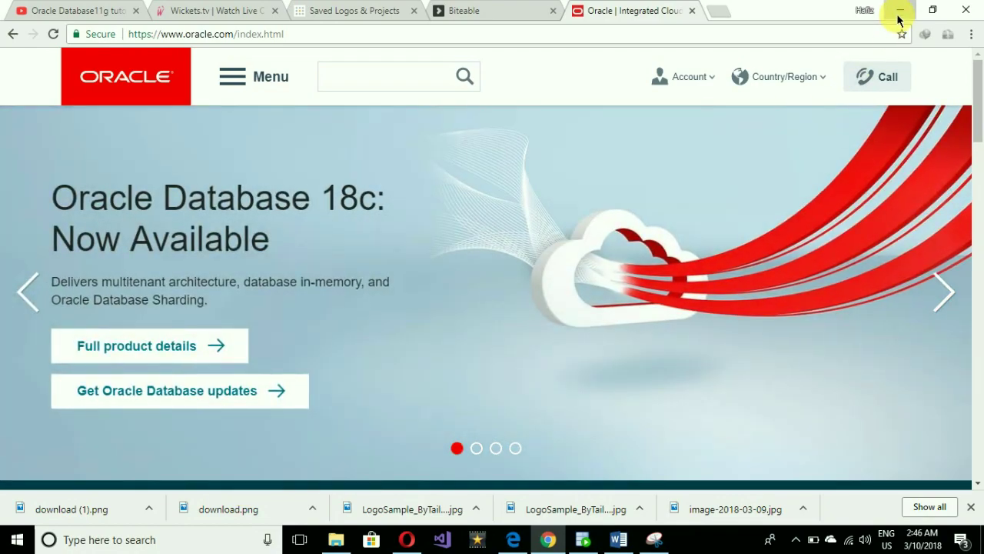
Minimize the Chrome window showing the Oracle home page to reveal the desktop.
left_click(898, 15)
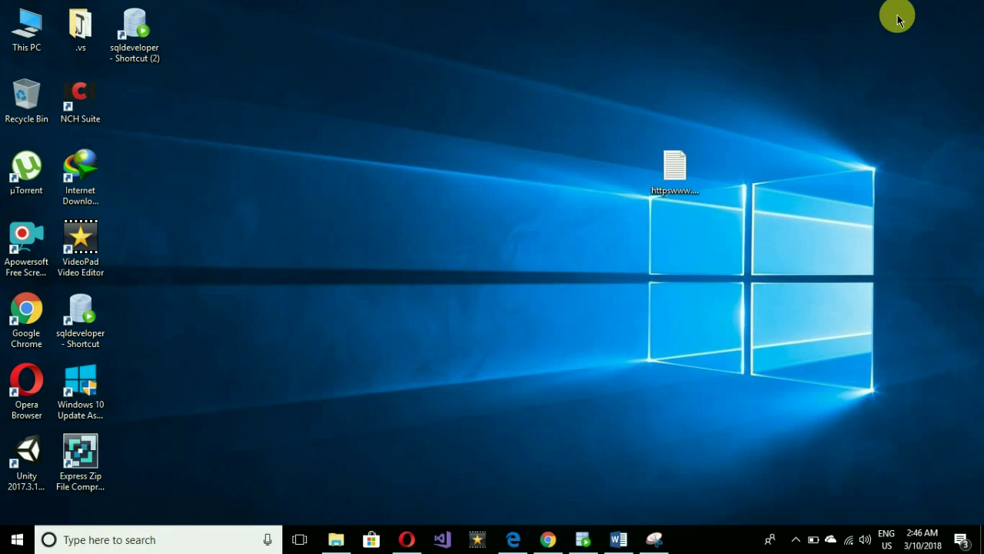
Restore Chrome, go to the Oracle Database downloads page via the site menu, and scroll to 11g Release 2.
left_click(547, 541)
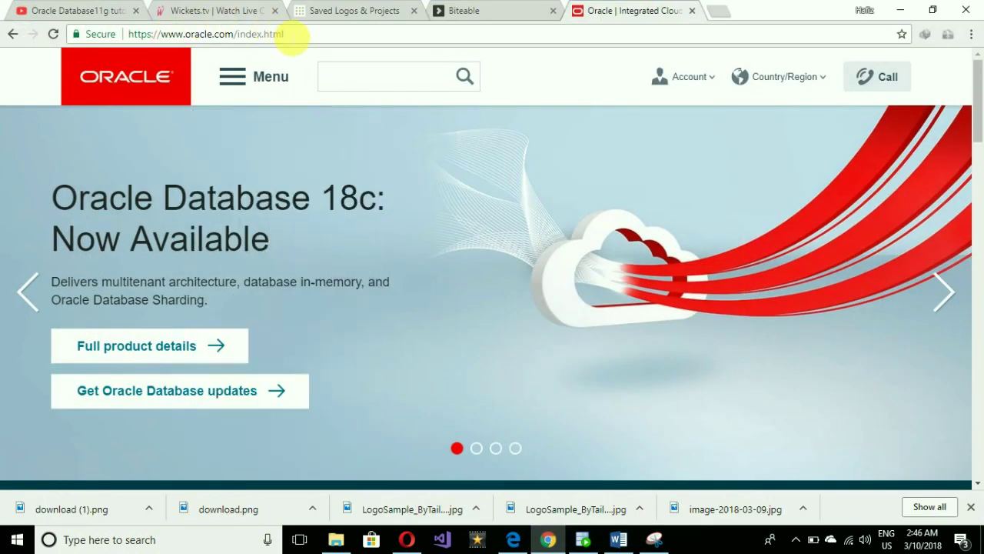
left_click(298, 39)
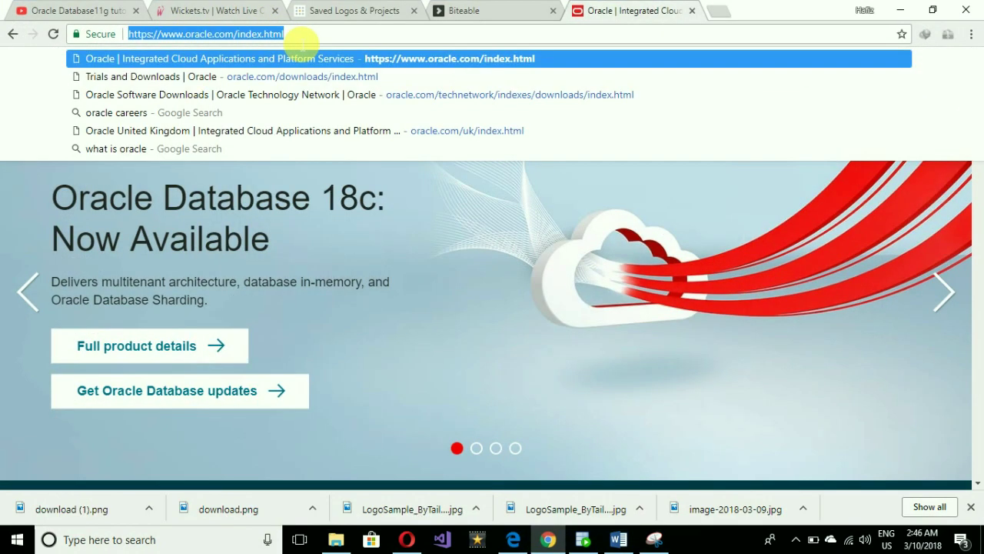
left_click(359, 37)
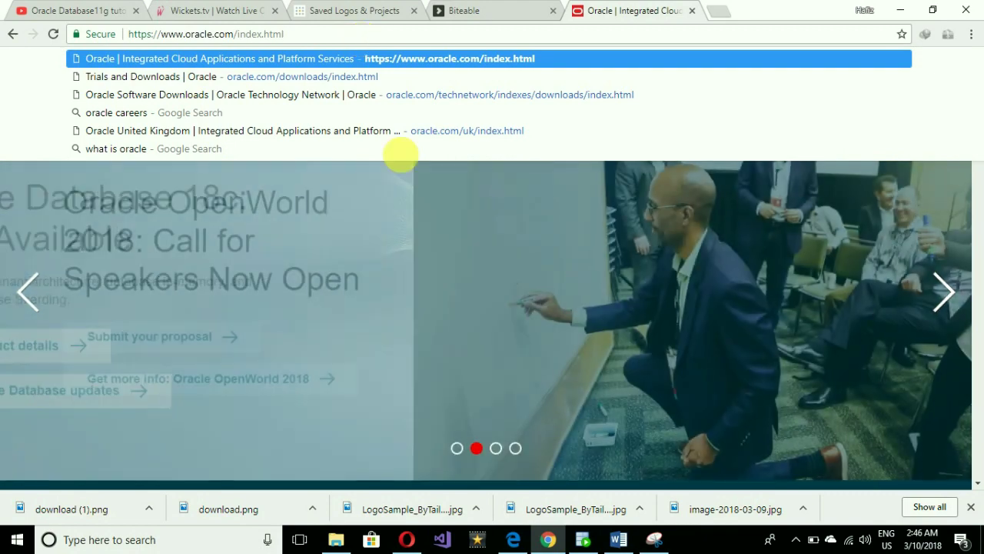
left_click(462, 279)
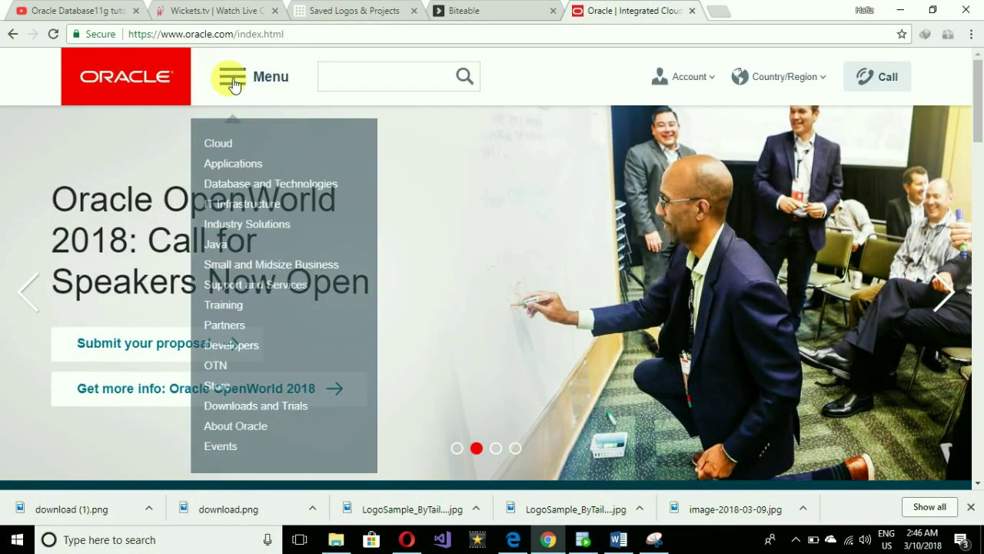
left_click(233, 85)
left_click(233, 85)
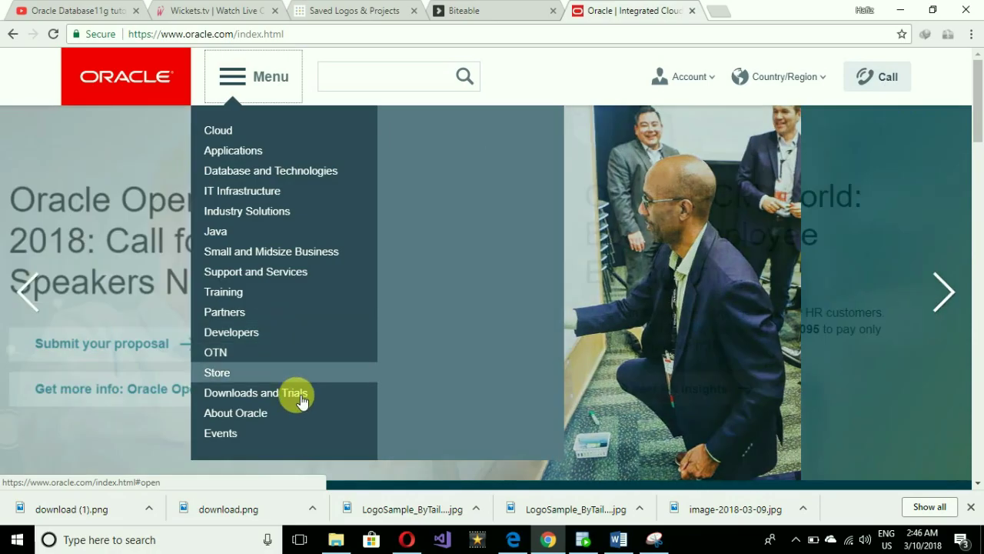
mouse_move(300, 397)
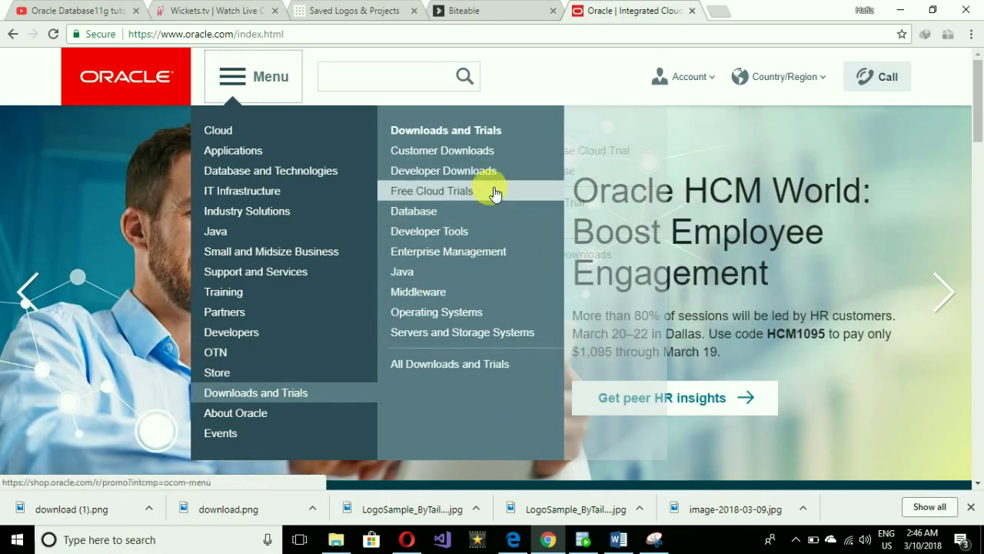
mouse_move(488, 213)
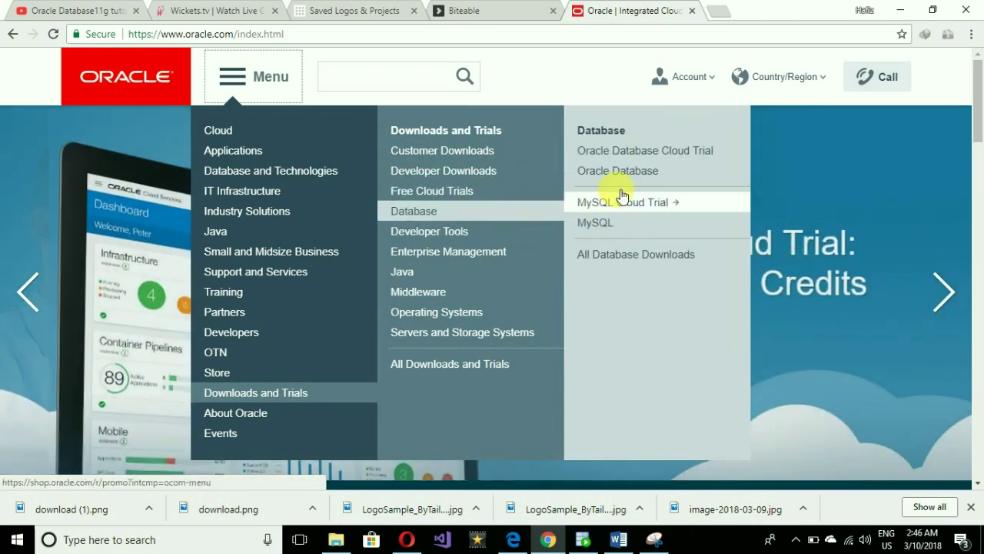
left_click(633, 177)
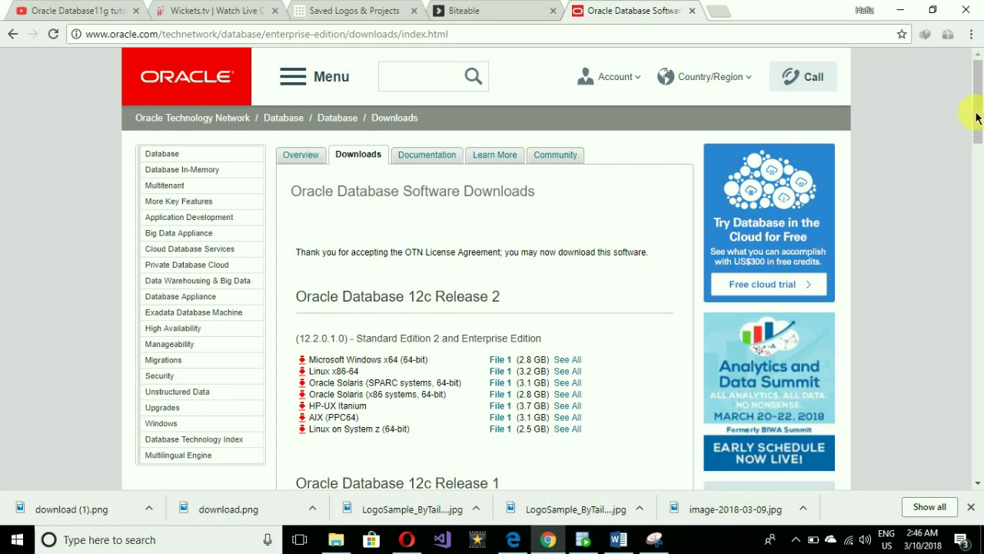
left_click_drag(977, 117, 976, 251)
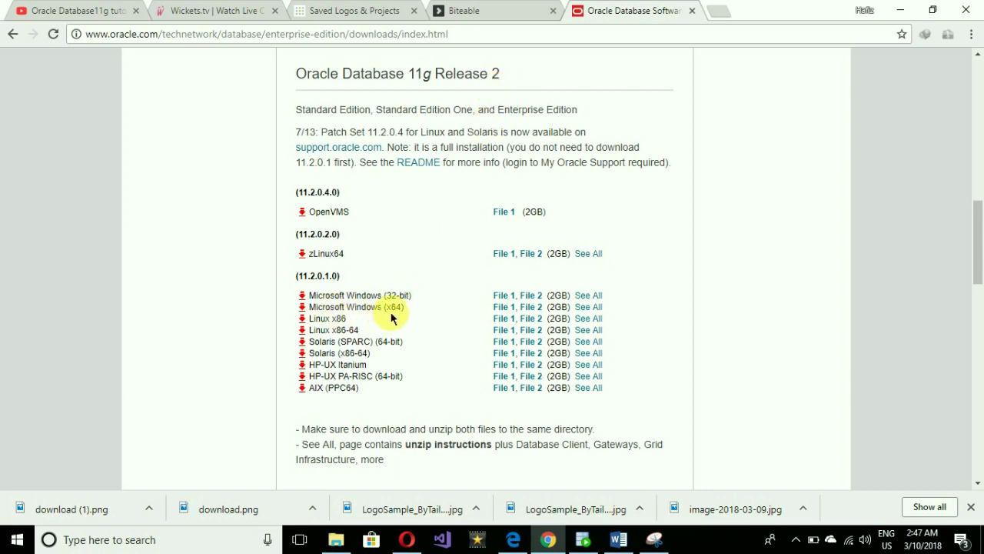
Open all Windows x64 11g Release 2 downloads, accept the license, and download the 1of2 zip.
left_click(592, 307)
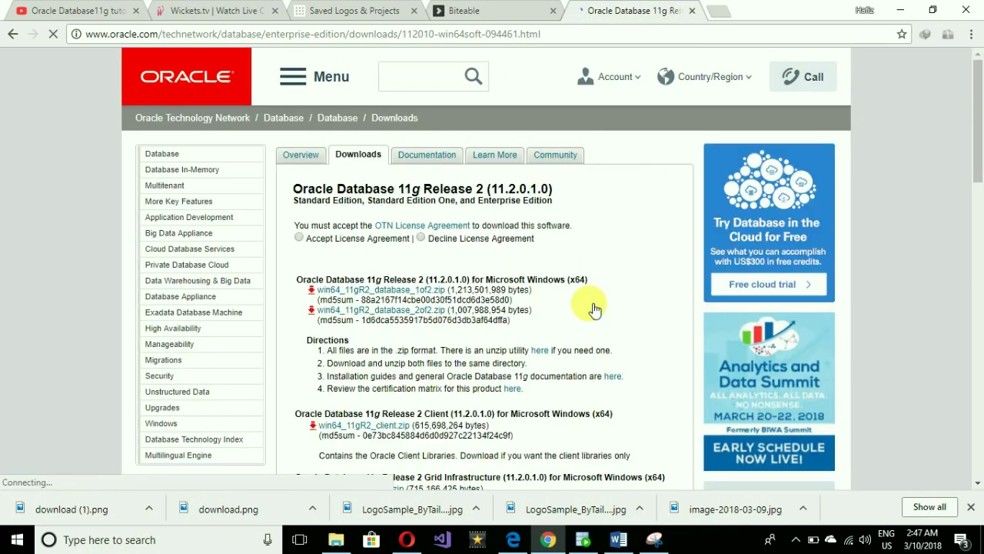
left_click(300, 238)
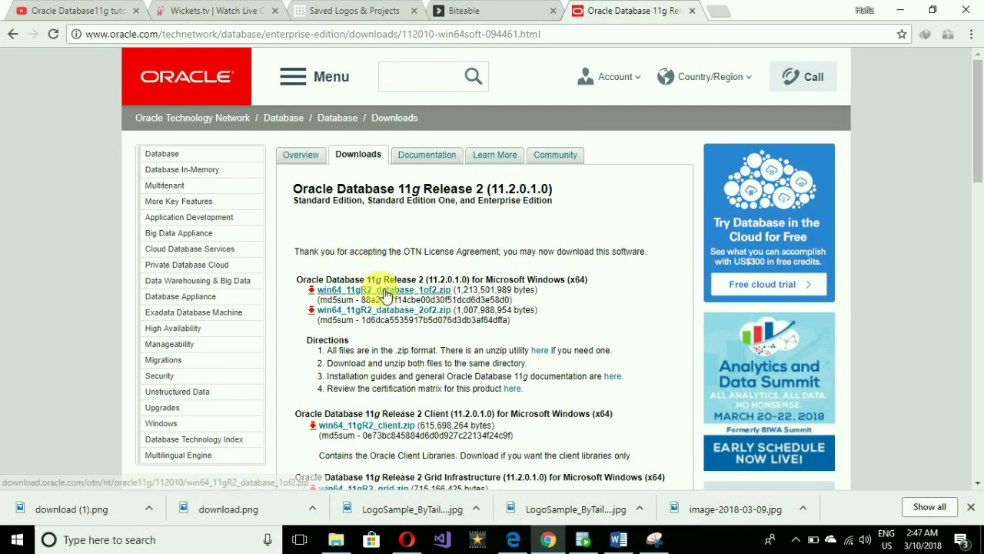
left_click(386, 293)
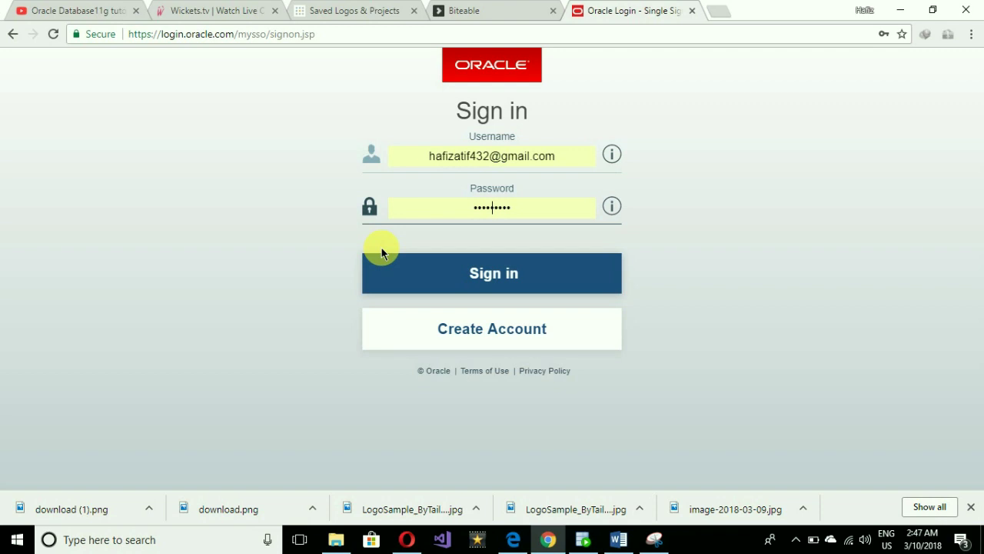
Download the 2of2 database zip file and return to the database downloads list.
left_click(17, 37)
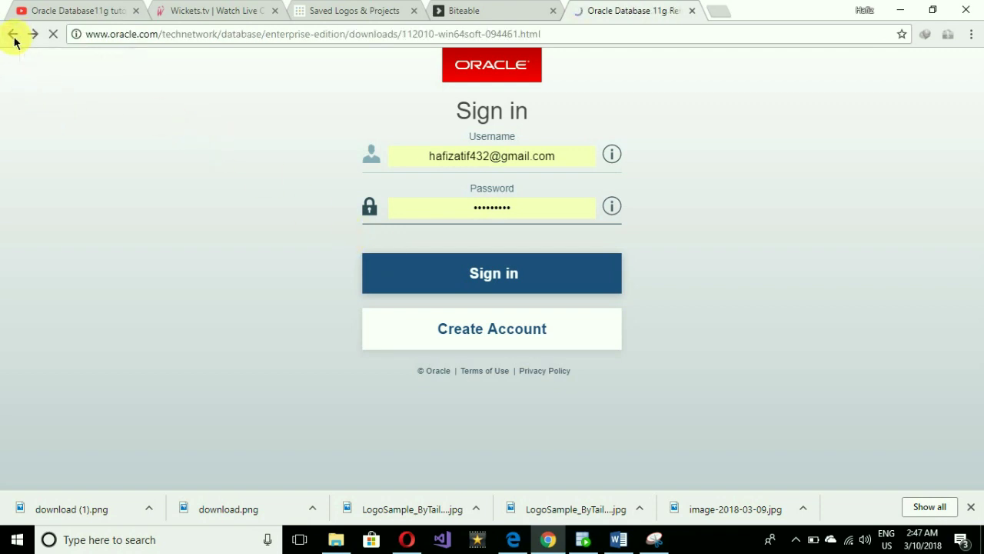
left_click(371, 310)
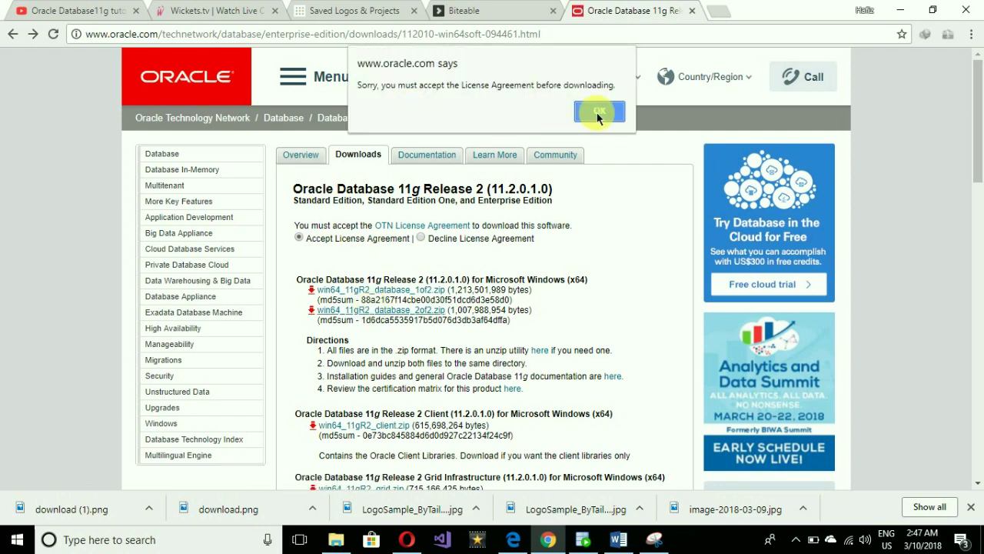
left_click(599, 109)
left_click(16, 39)
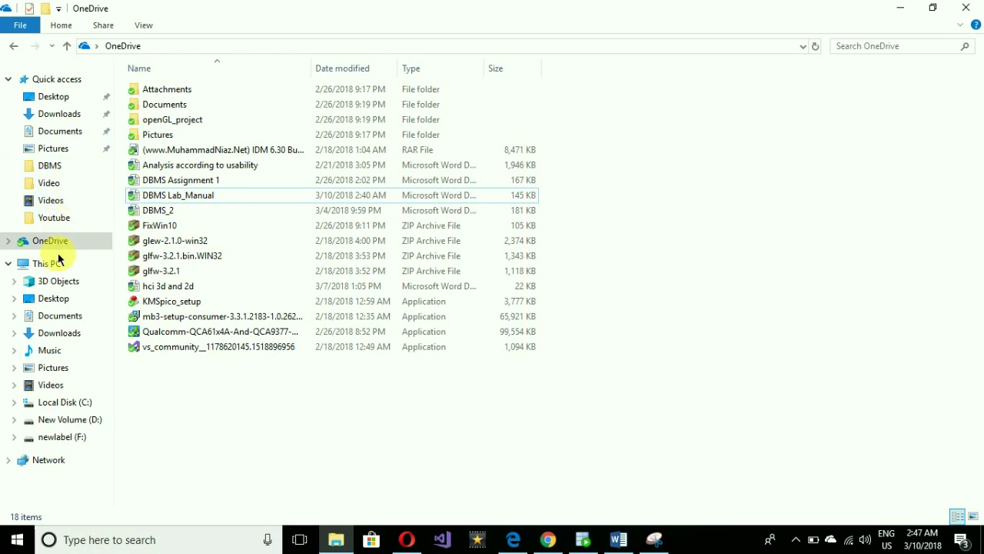
Browse New Volume (D:) > DataBase > win64_11gR2_database_2of2 down to stage\Components, then return to DataBase.
left_click(60, 261)
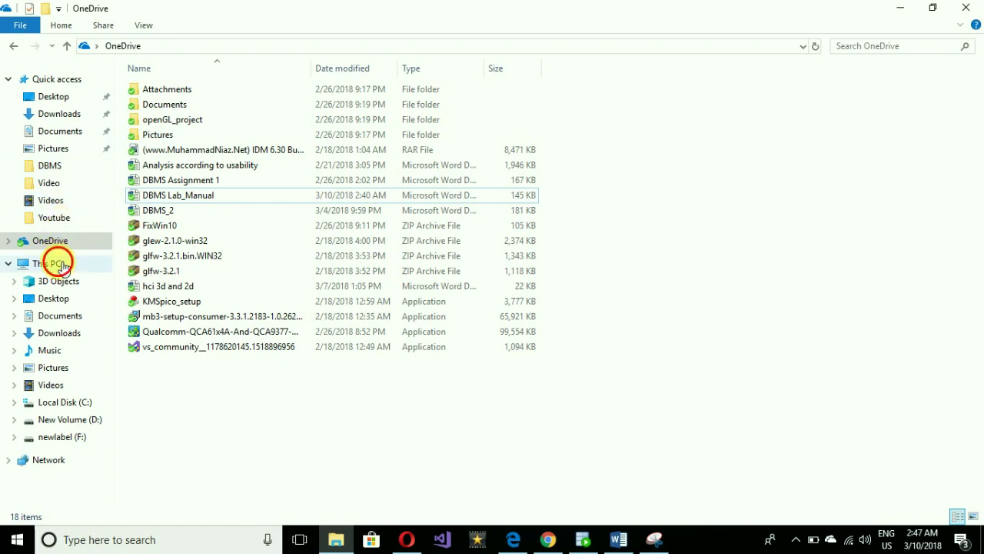
double_click(365, 216)
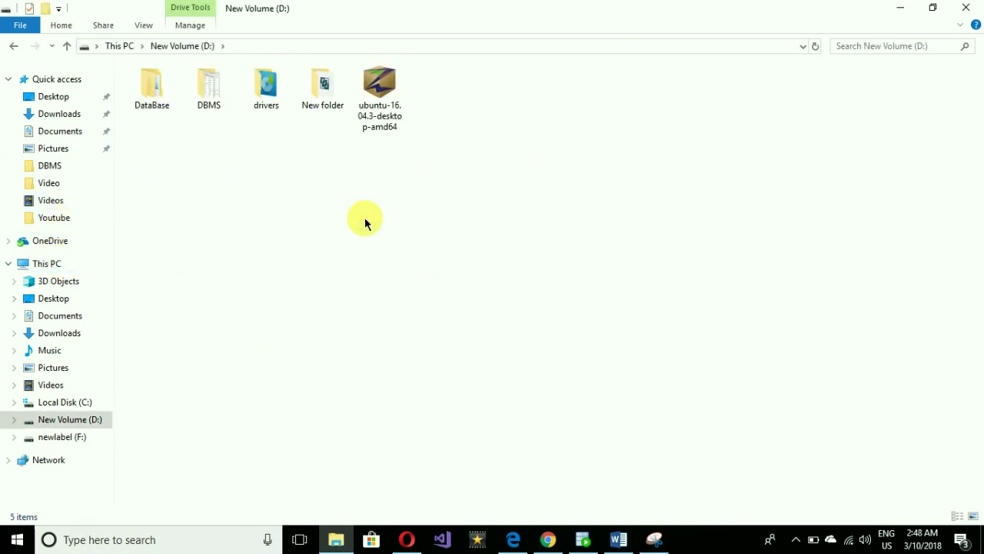
double_click(153, 102)
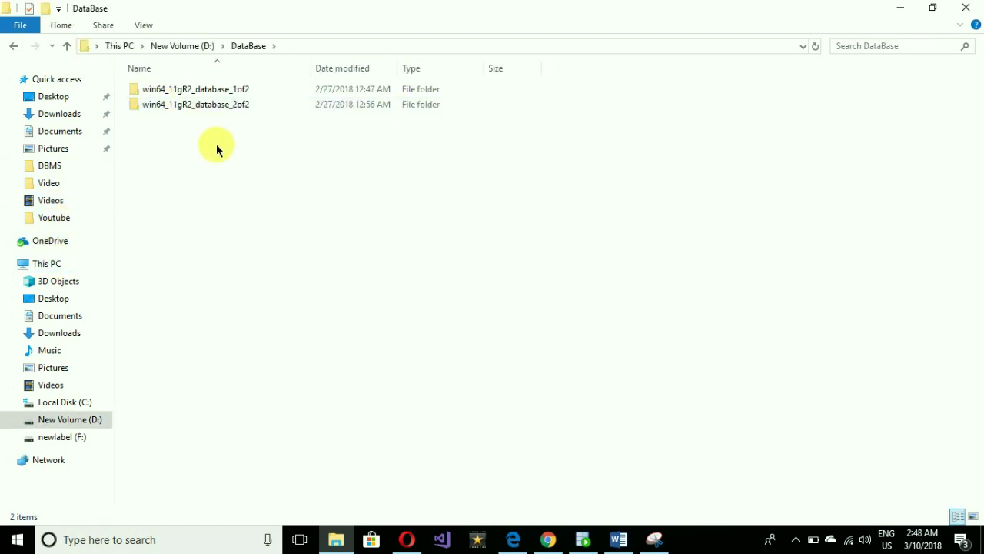
left_click_drag(249, 131, 316, 125)
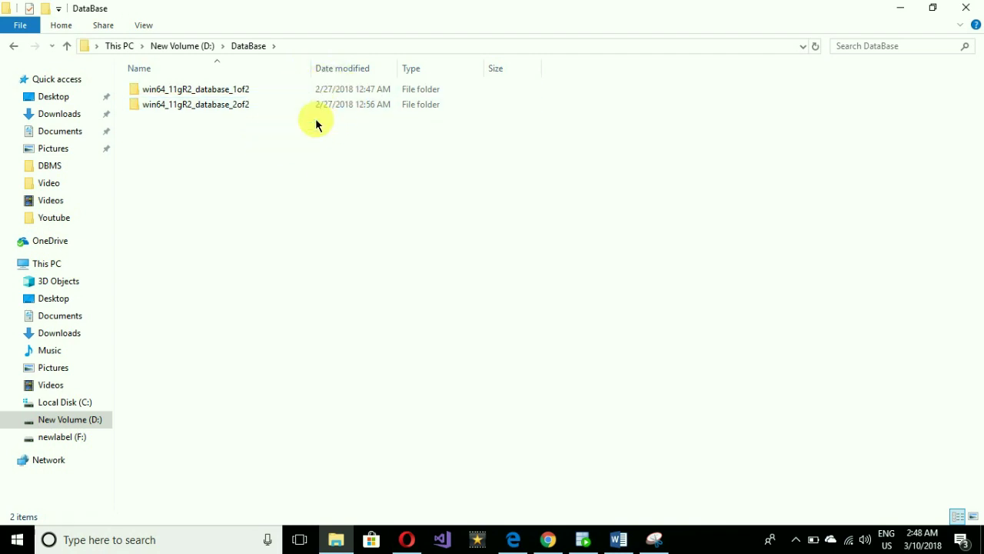
double_click(312, 108)
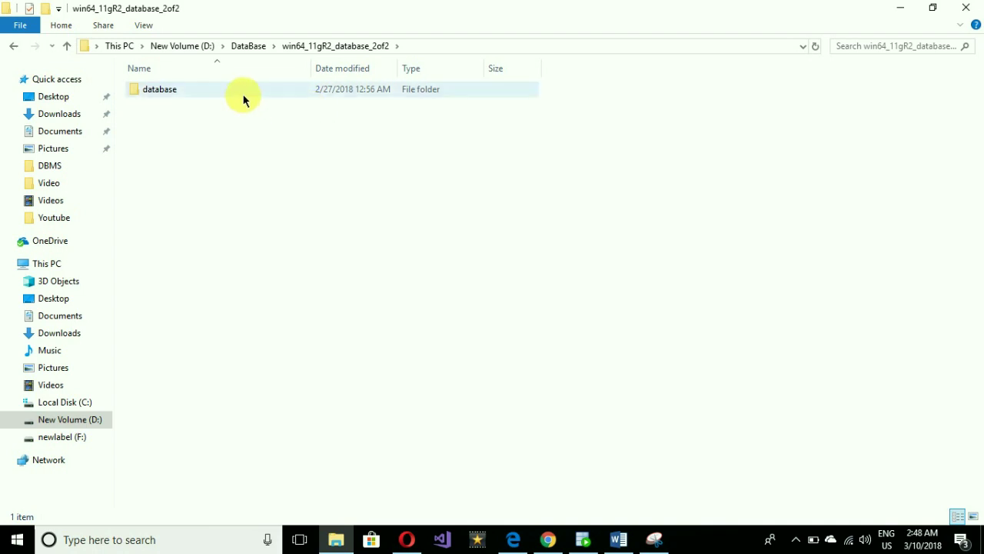
double_click(243, 100)
double_click(235, 94)
double_click(235, 93)
left_click_drag(220, 207, 254, 86)
left_click(14, 46)
left_click(14, 46)
left_click(14, 46)
left_click(15, 47)
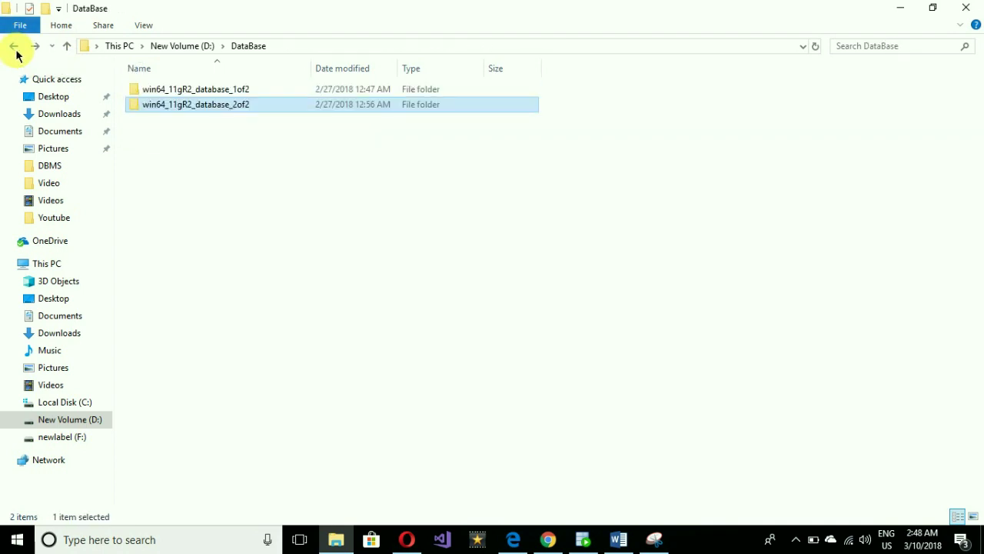
Open win64_11gR2_database_1of2 > database, checking its stage\Components folder along the way.
left_click(145, 90)
double_click(145, 90)
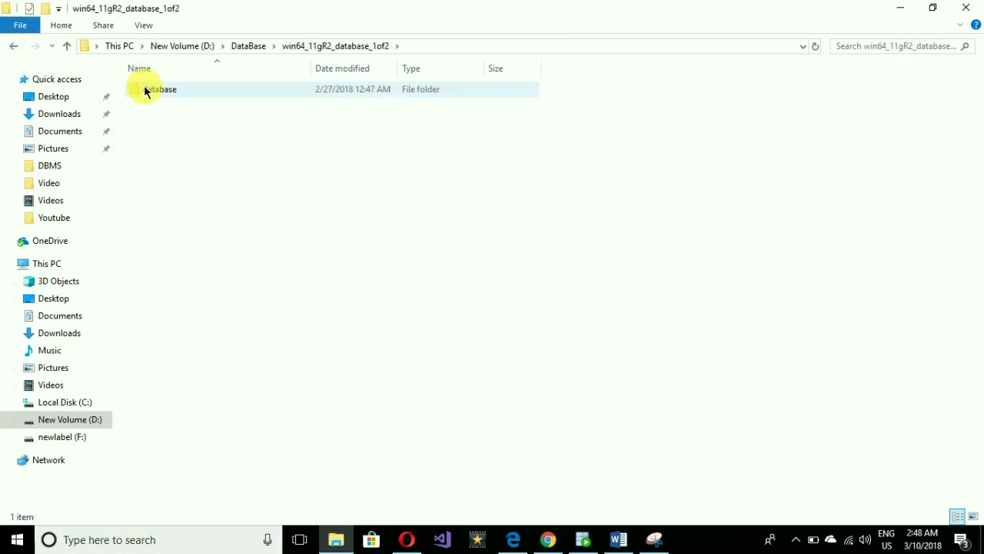
double_click(145, 90)
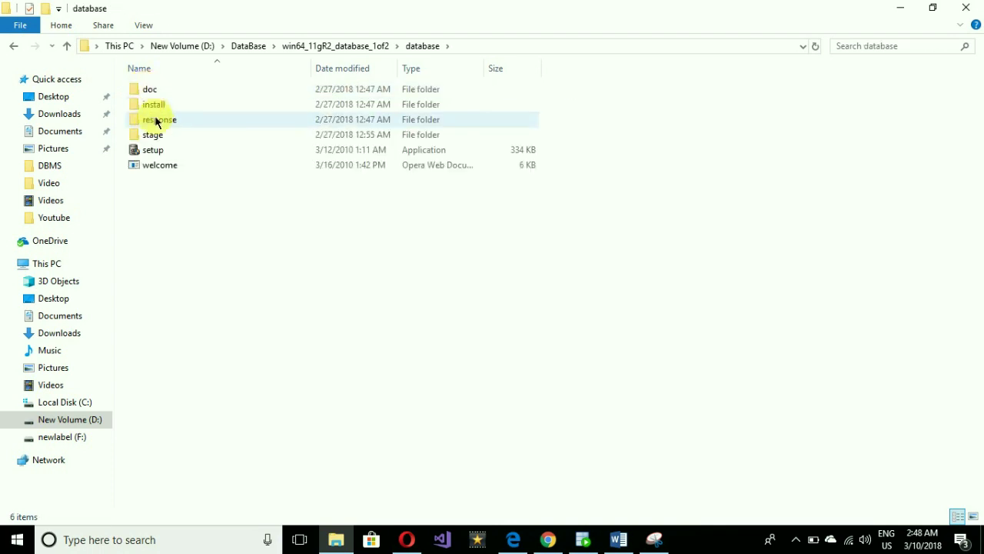
double_click(149, 135)
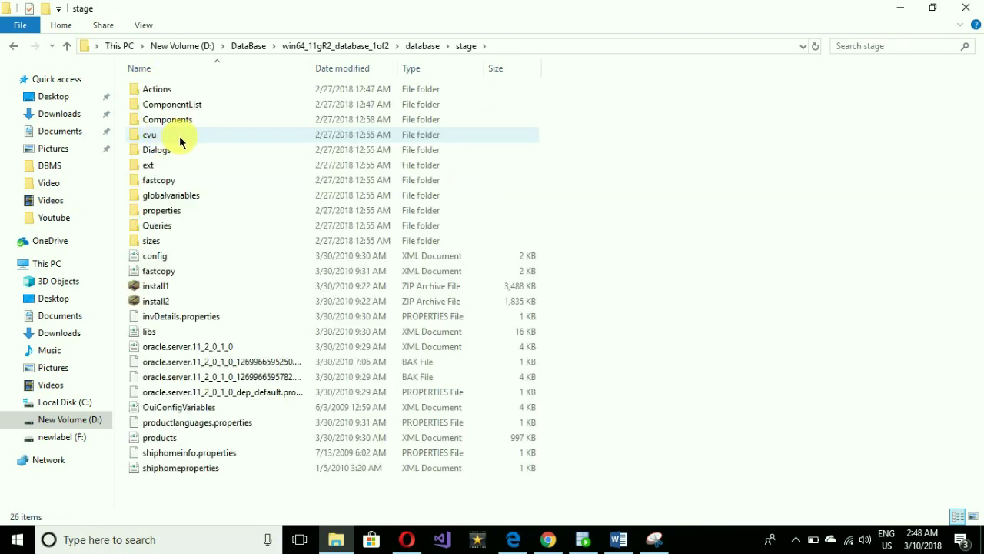
double_click(214, 120)
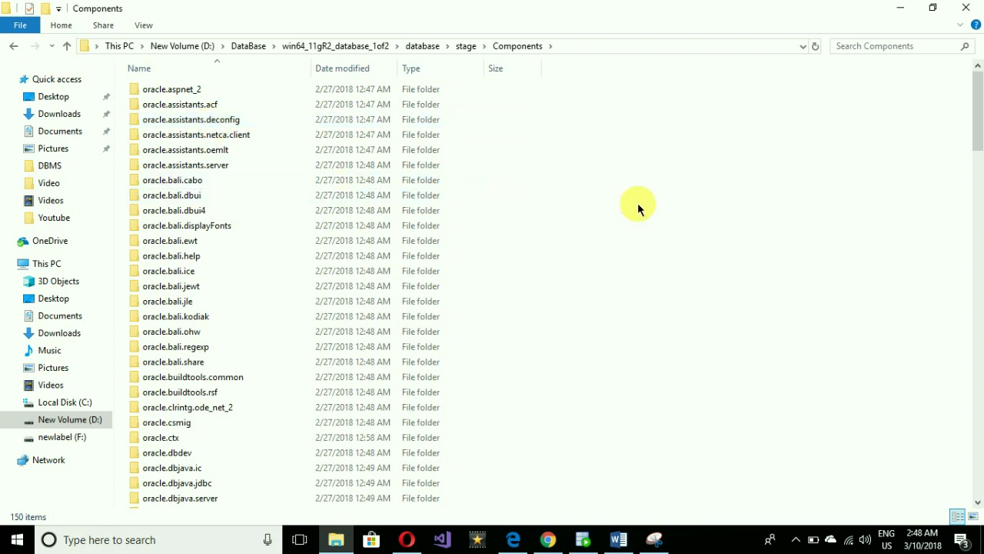
left_click(14, 46)
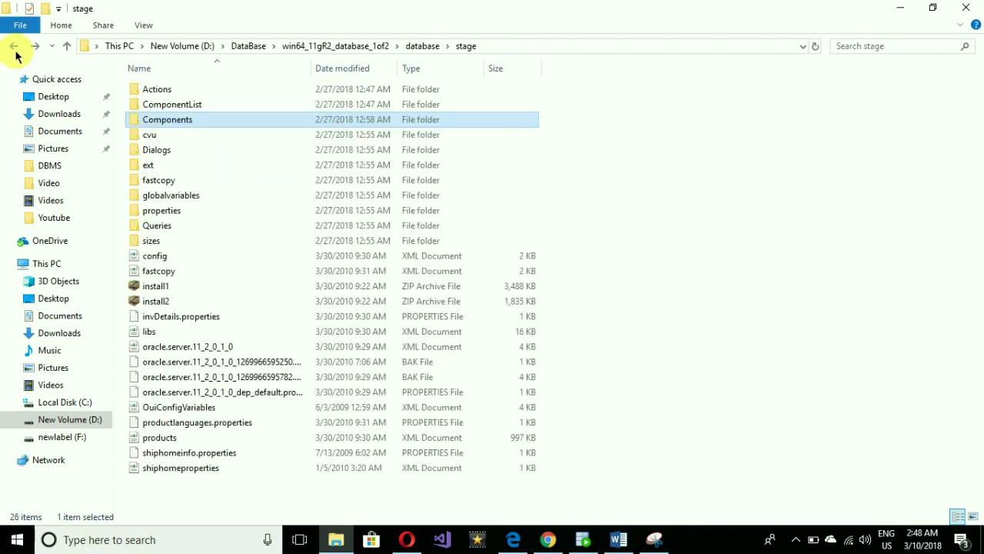
left_click(14, 46)
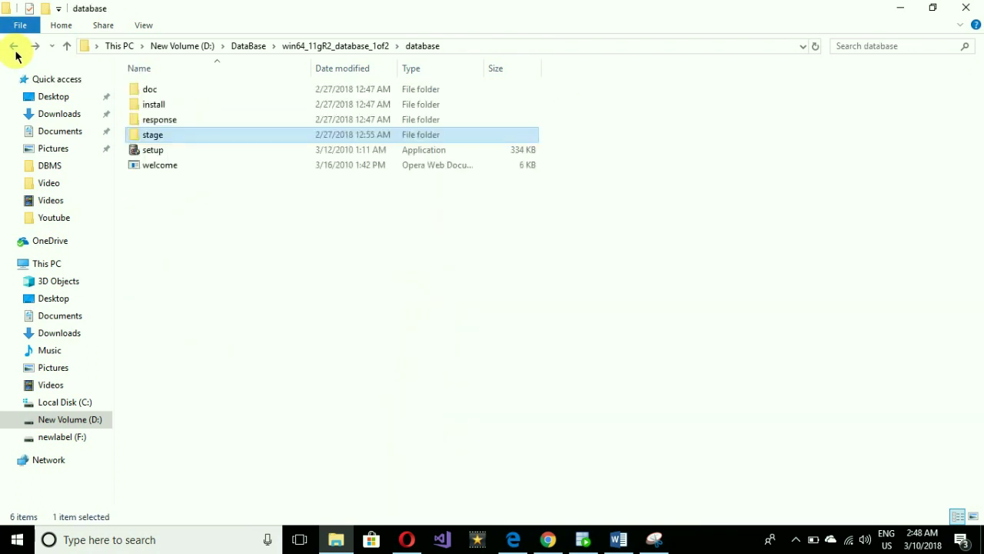
Run the database setup, accept the INS-13001 minimum-requirements warning, and decline security updates.
double_click(211, 154)
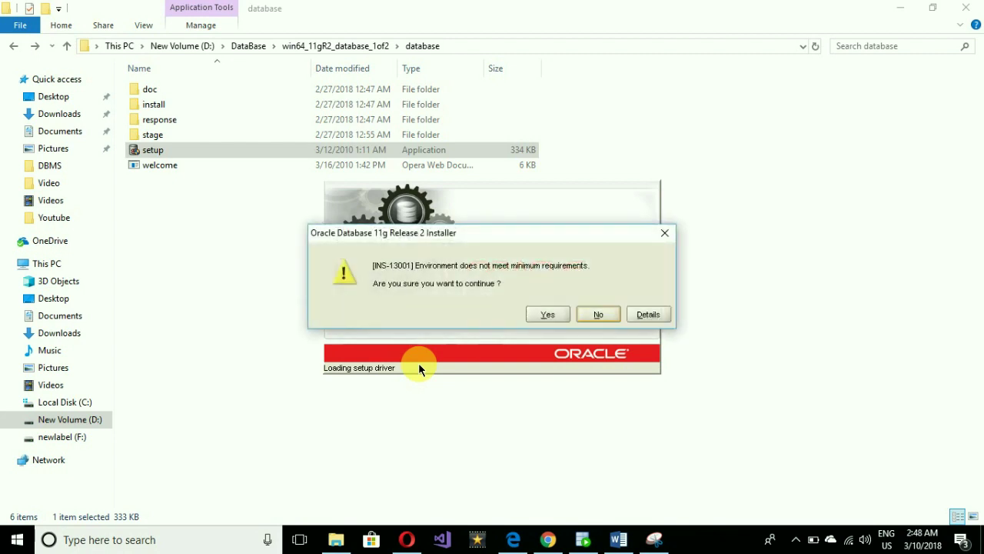
left_click(558, 313)
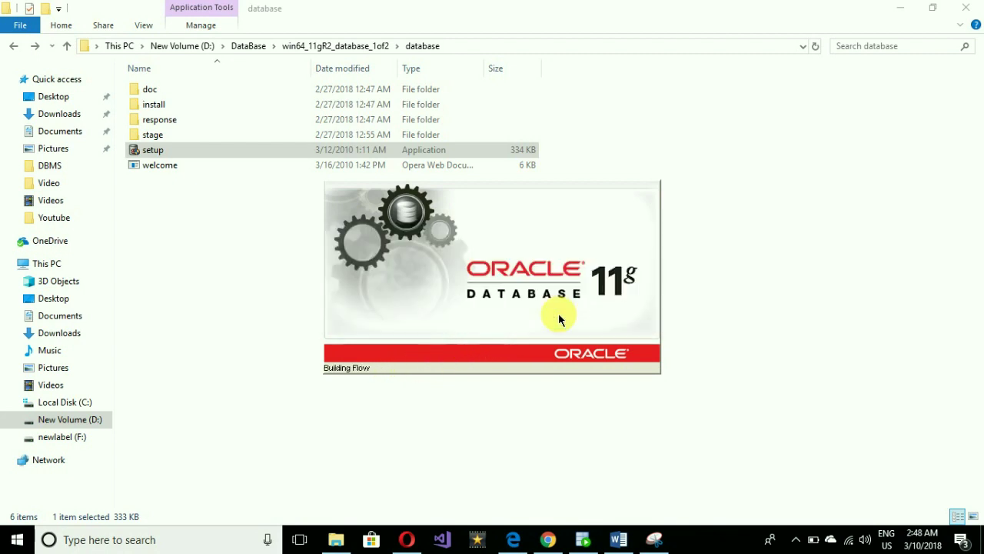
left_click(369, 205)
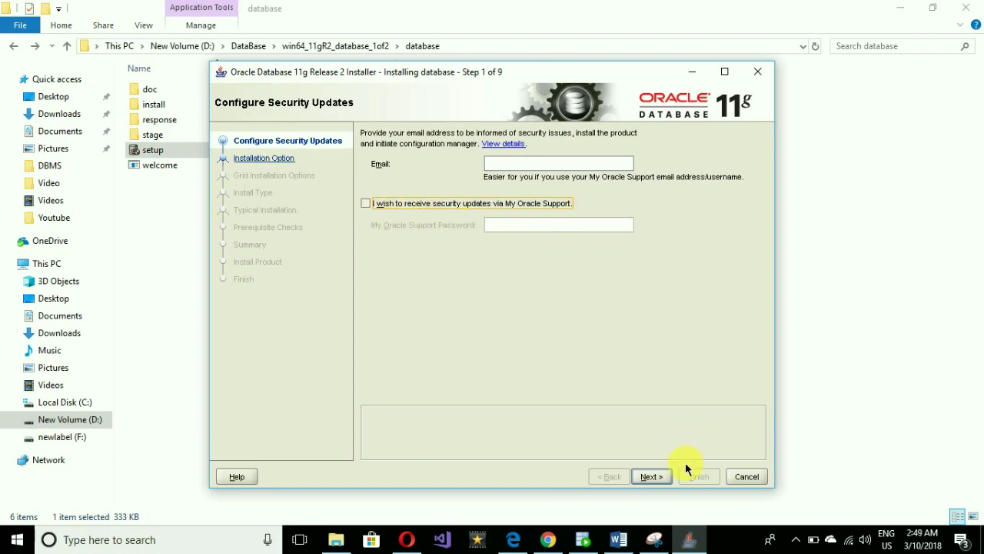
Skip the email, keep 'Create and configure a database' and Desktop Class through to Typical Install Configuration.
left_click(651, 476)
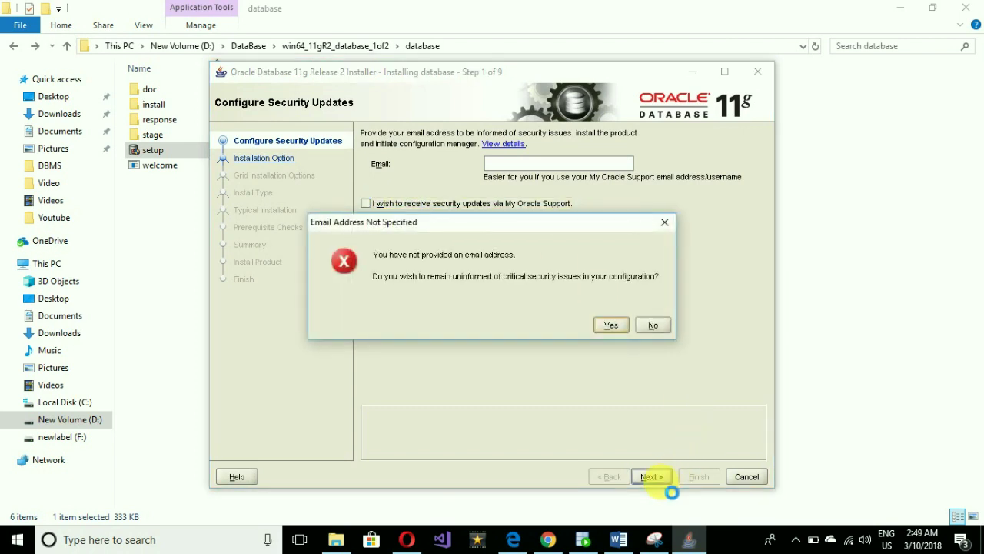
left_click(611, 326)
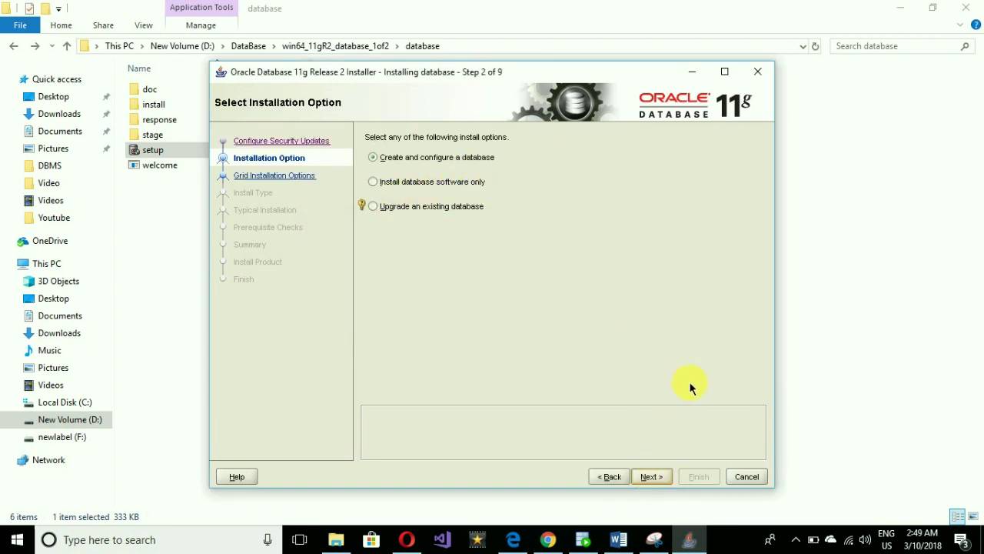
left_click(652, 476)
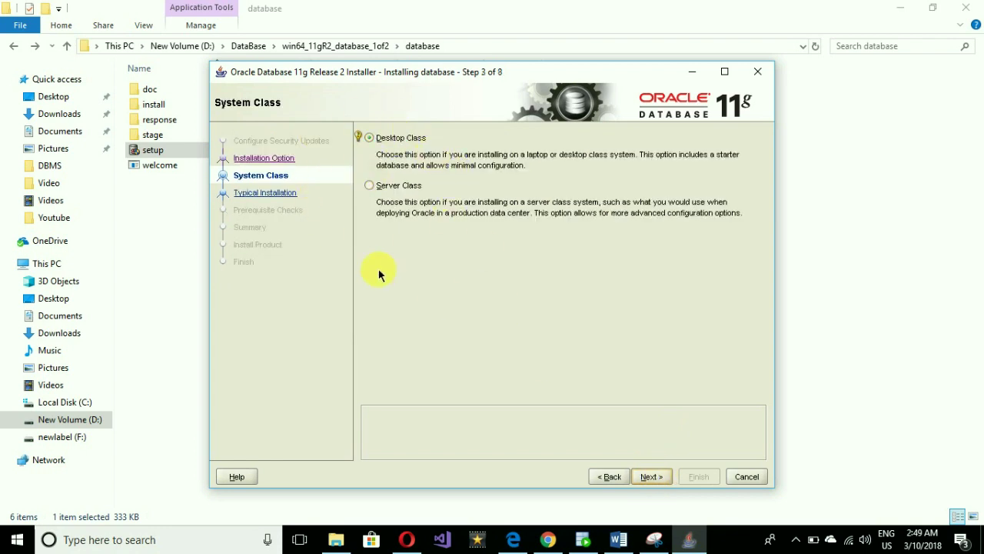
left_click(652, 476)
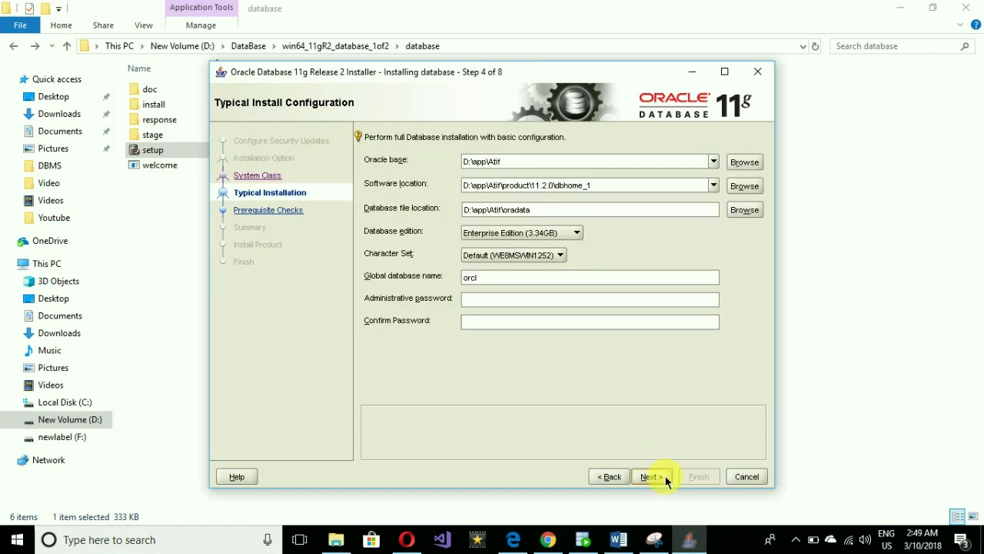
left_click(530, 302)
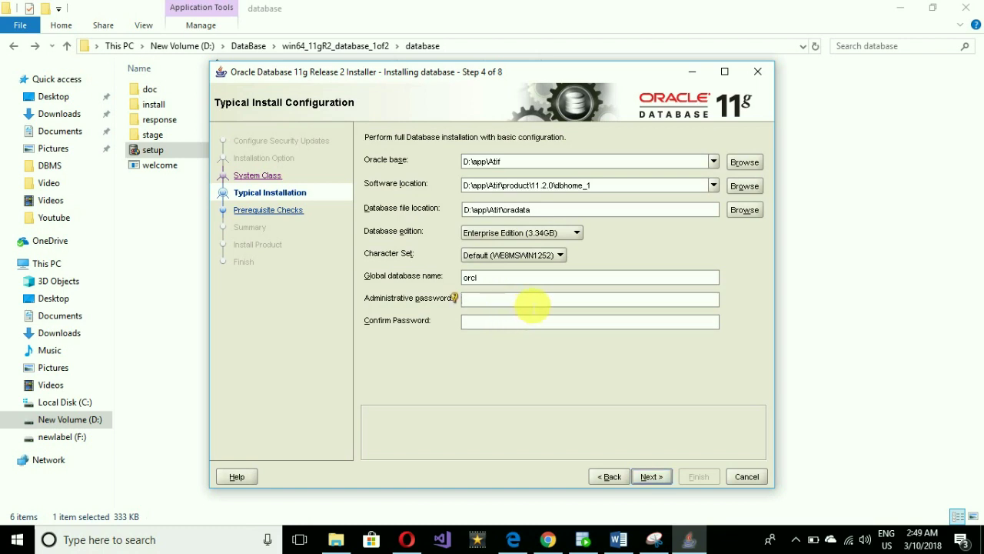
left_click(469, 279)
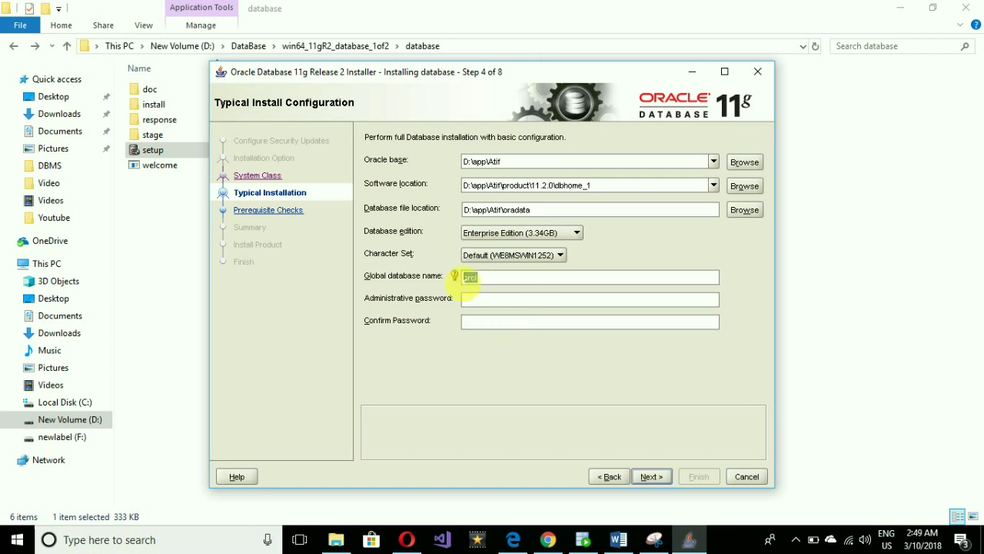
mouse_move(469, 278)
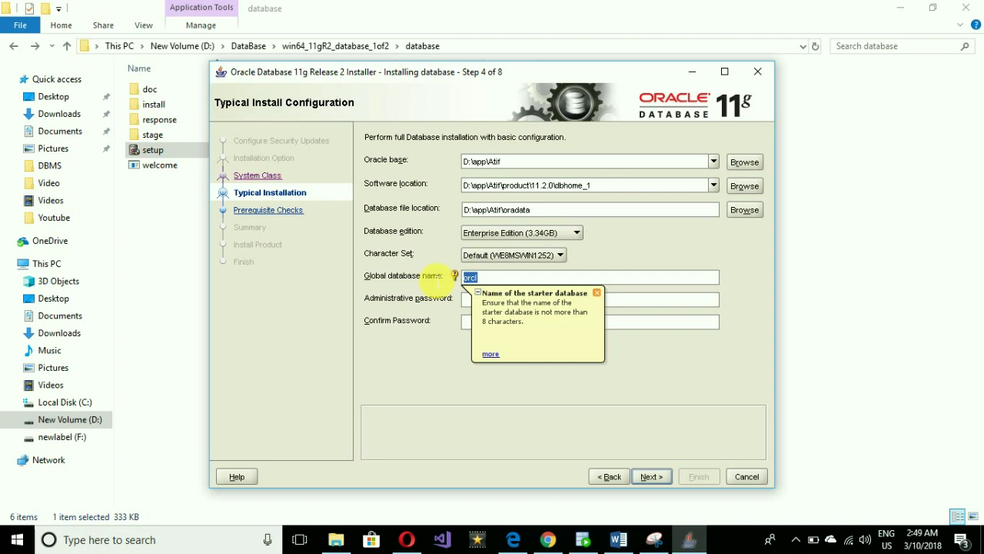
Change the global database name from orcl to insect and dismiss the name hint.
left_click(492, 276)
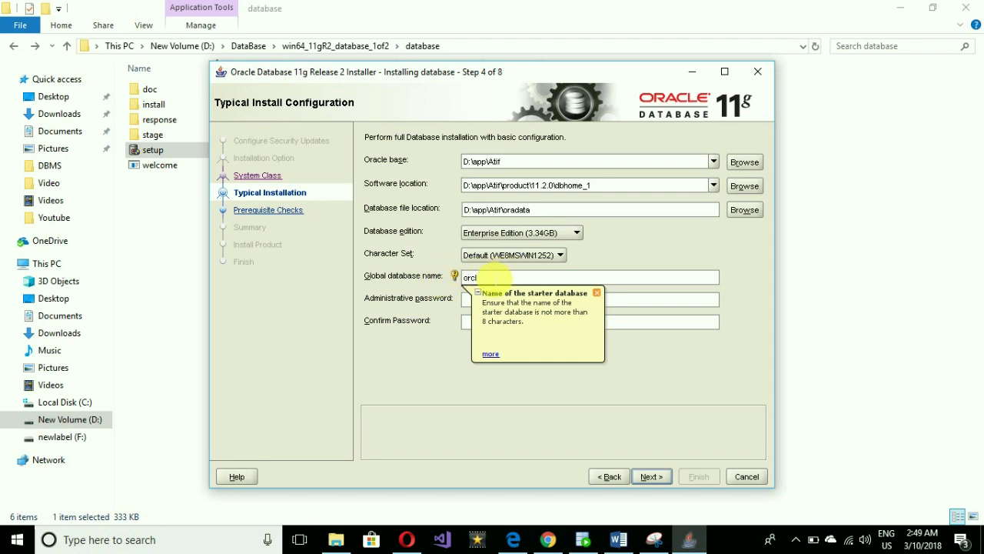
key("BackSpace")
key("BackSpace")
key("BackSpace")
key("BackSpace")
type("insect")
left_click(596, 293)
Enter the administrative password and fill in the Confirm Password field.
left_click(605, 301)
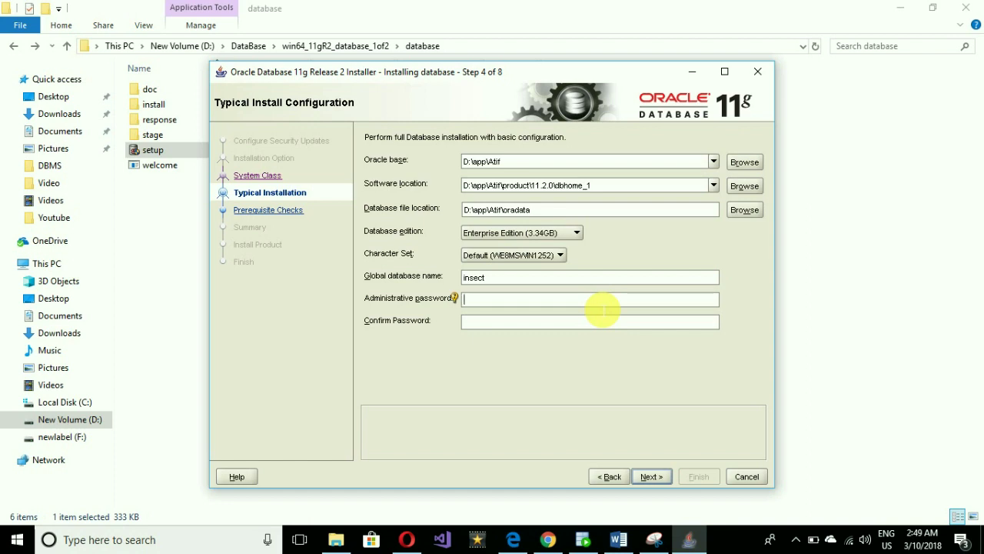
type("a")
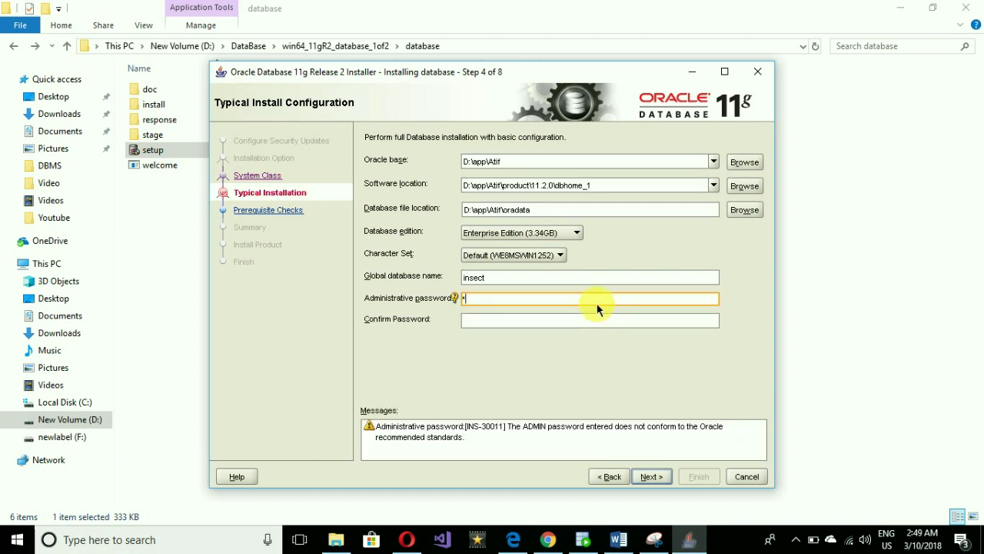
type("dmin1234")
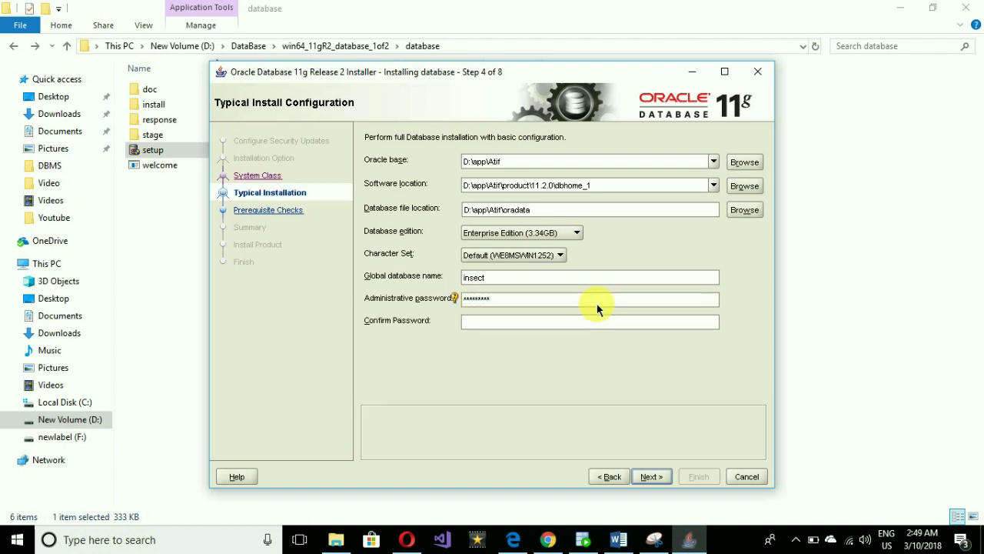
left_click(594, 326)
type("a1")
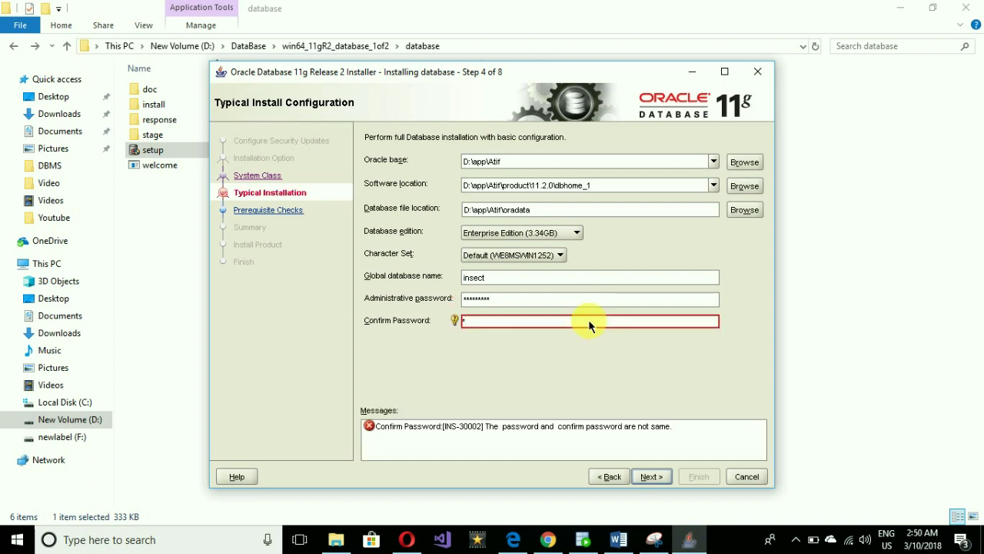
type("2345678")
Install the insect database from the Summary, acknowledge the Database Control warning, then open Password Management.
left_click(653, 476)
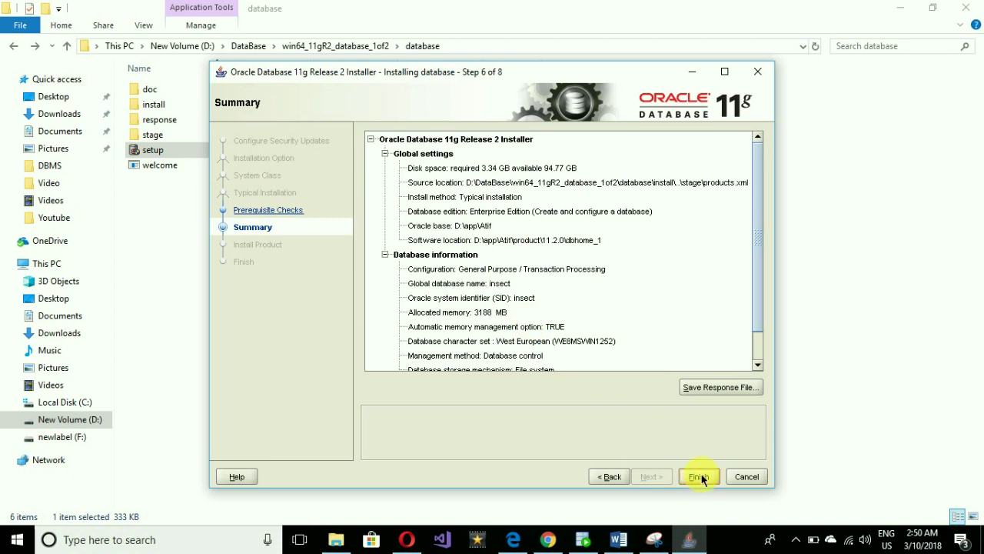
left_click(699, 477)
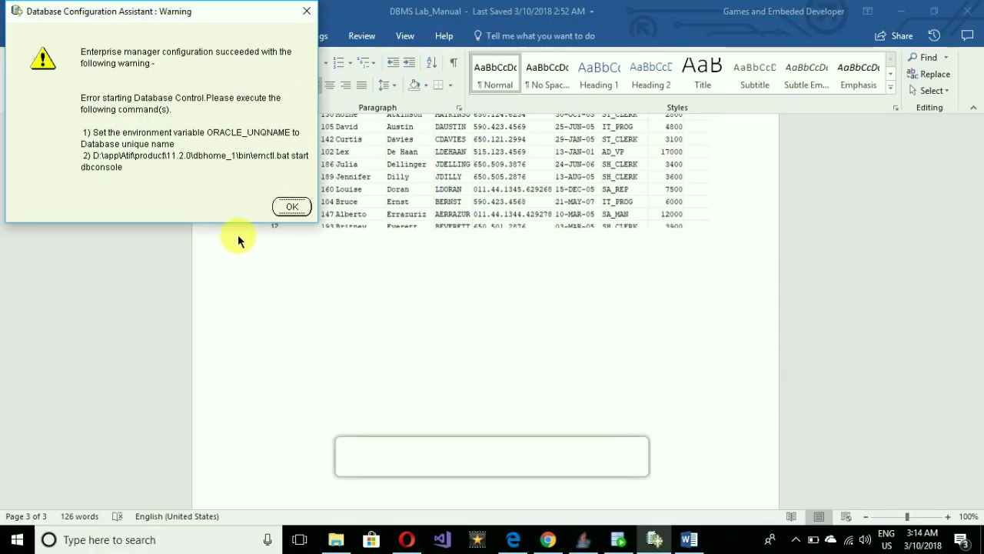
left_click(292, 209)
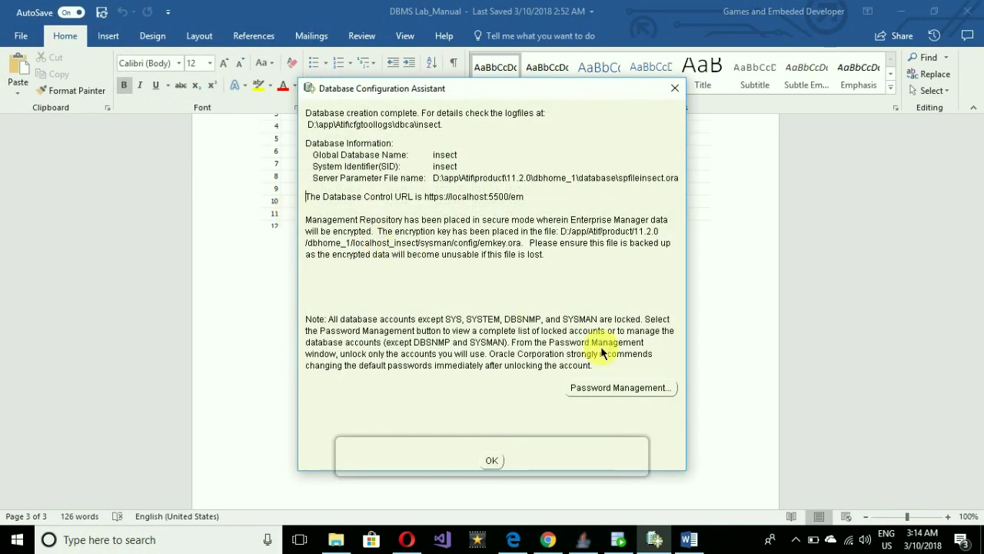
left_click(614, 389)
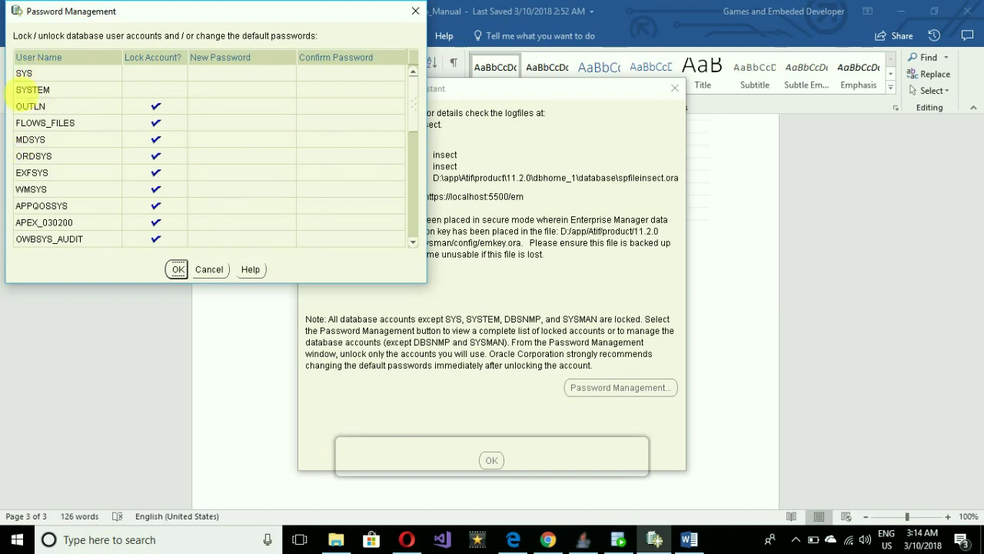
Set and confirm new passwords for the SYS and SYSTEM accounts.
left_click(210, 74)
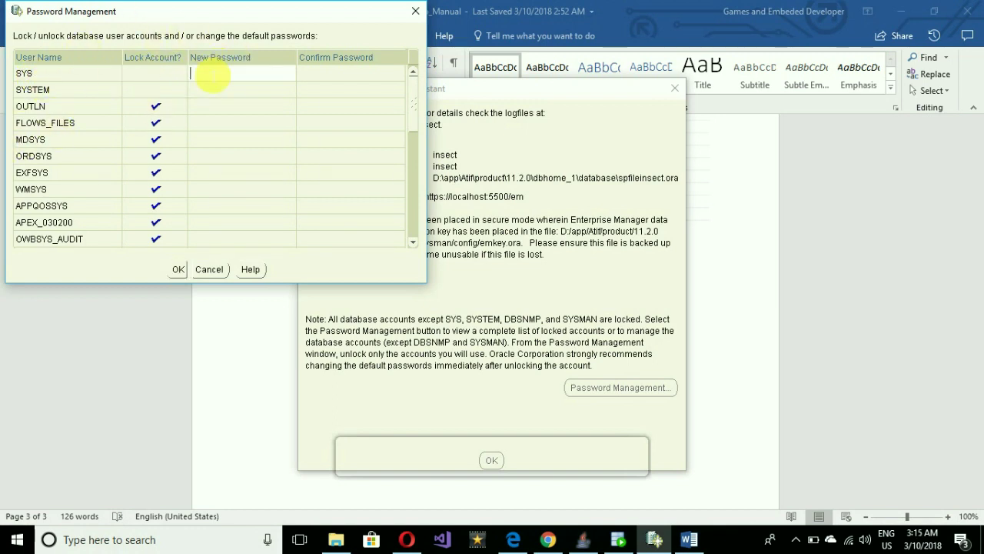
type("******")
left_click(310, 77)
type("******")
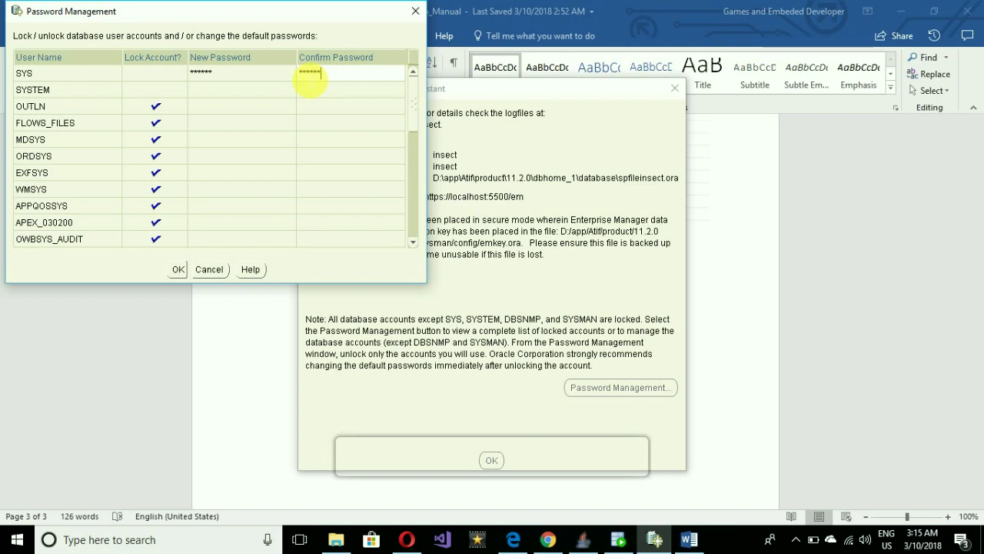
left_click(276, 93)
type("*")
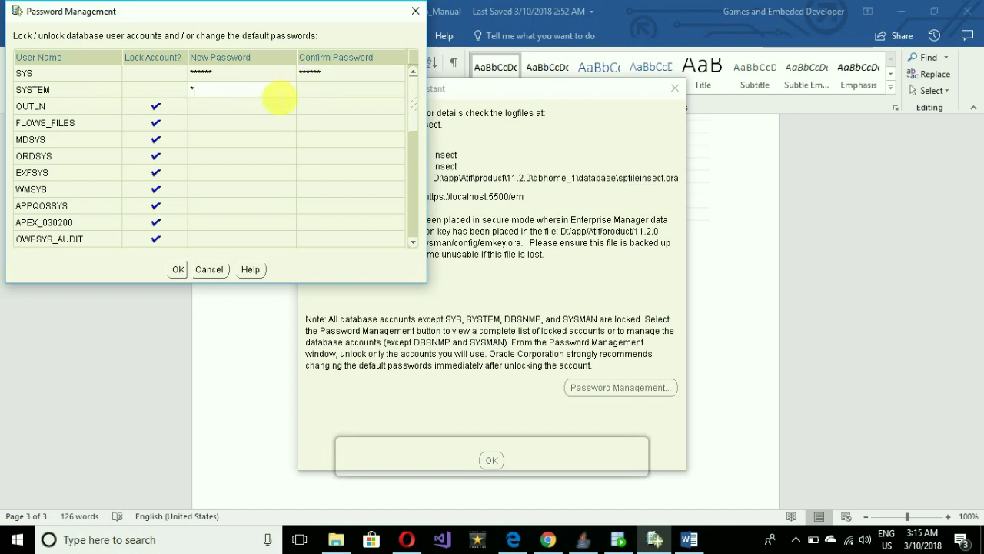
type("*****")
left_click(339, 92)
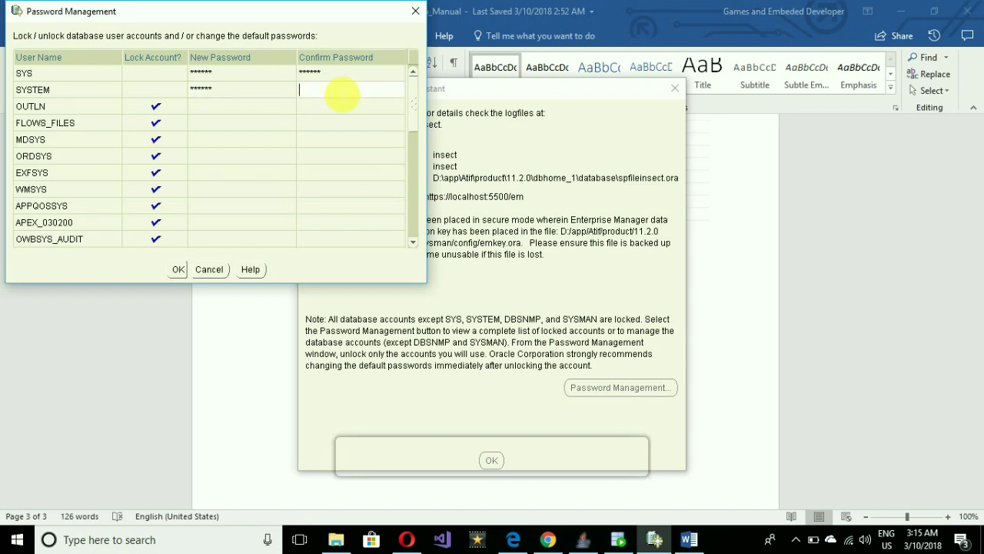
type("******")
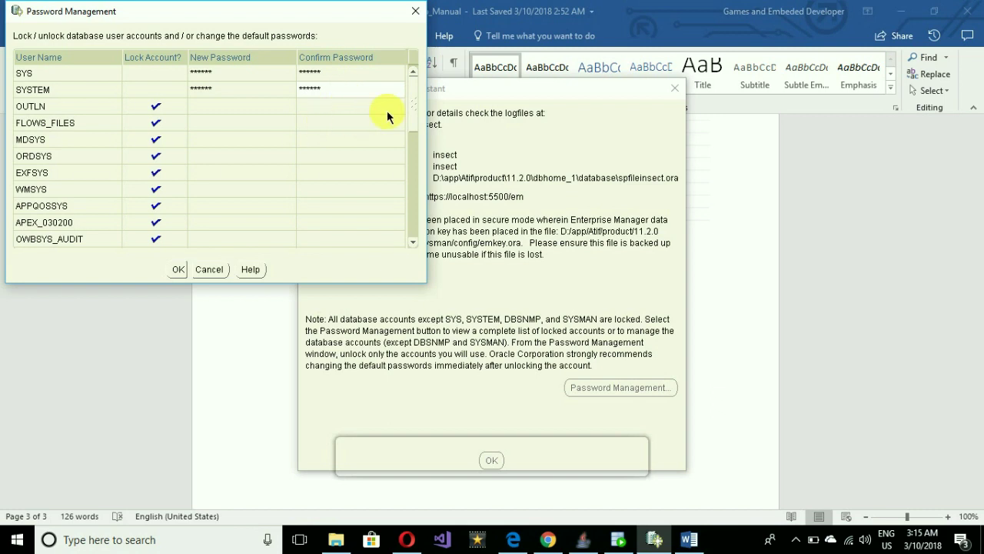
Unlock the HR account with a new password and apply, accepting the complexity warning.
left_click_drag(413, 99, 402, 224)
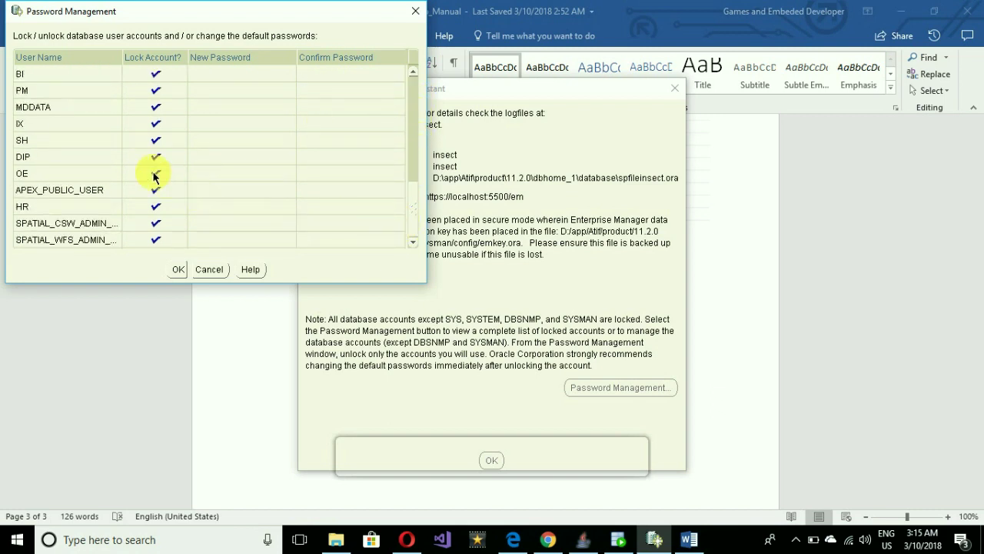
left_click(155, 206)
left_click(219, 209)
type("hr")
left_click(314, 210)
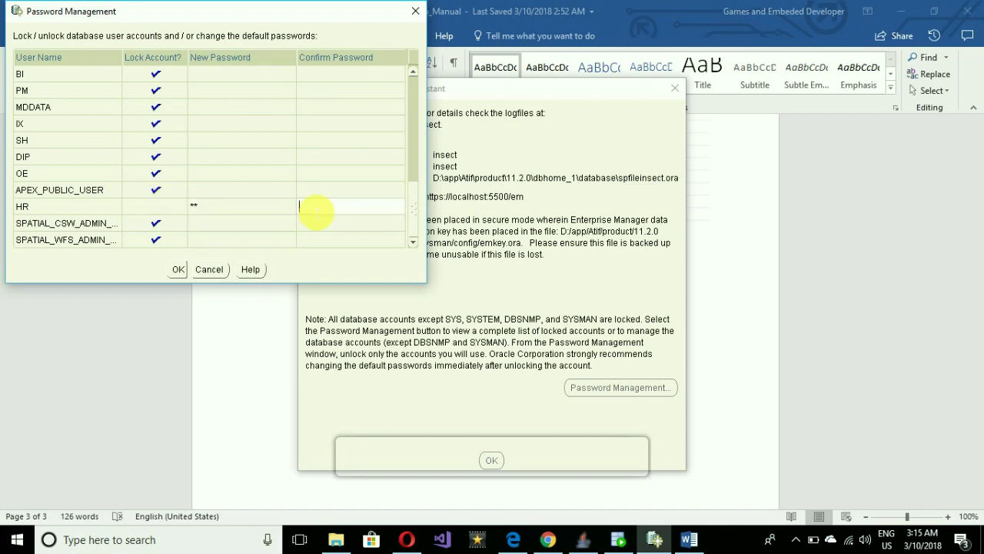
type("hr")
left_click(176, 269)
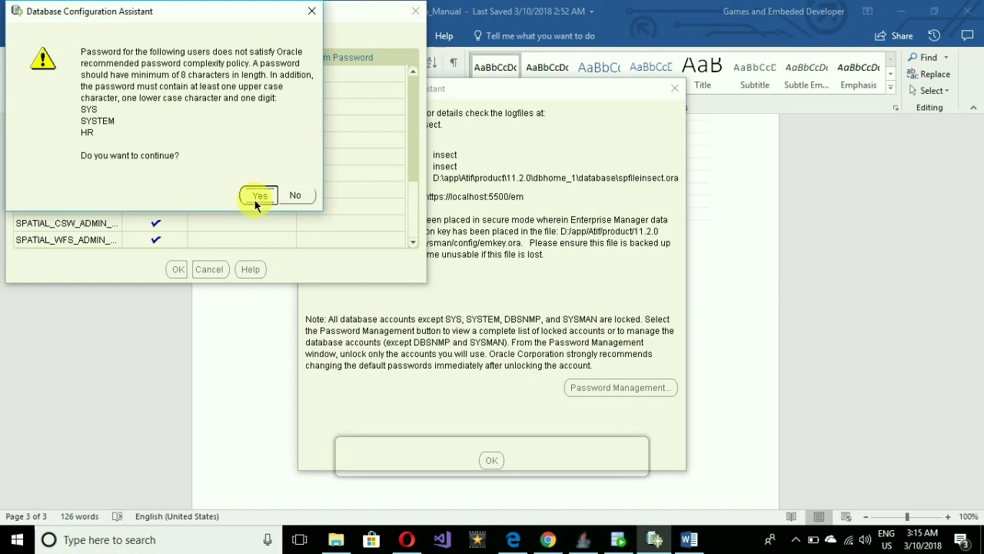
left_click(255, 200)
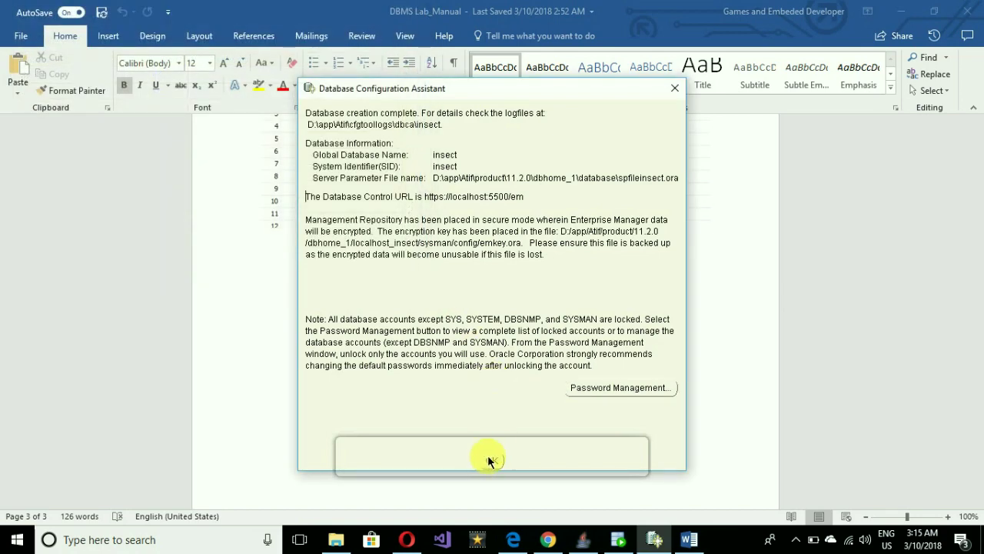
Close the database creation summary and the finished installer, returning to Chrome's downloads page.
left_click(489, 460)
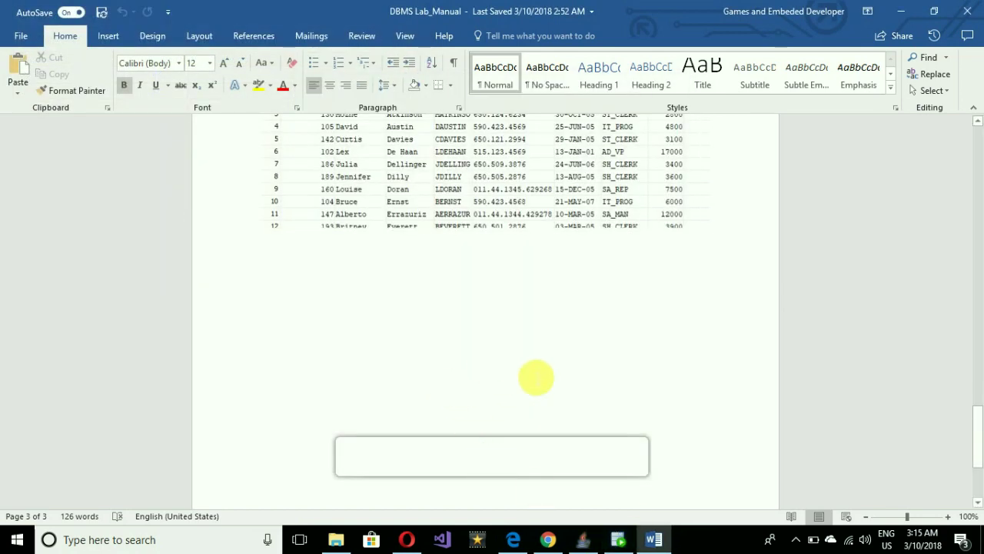
left_click(582, 541)
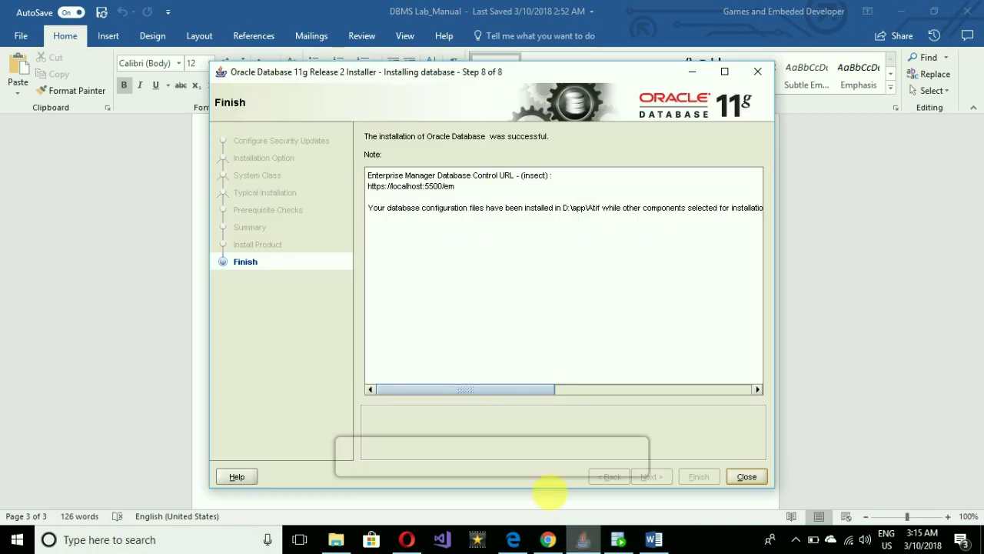
left_click(738, 471)
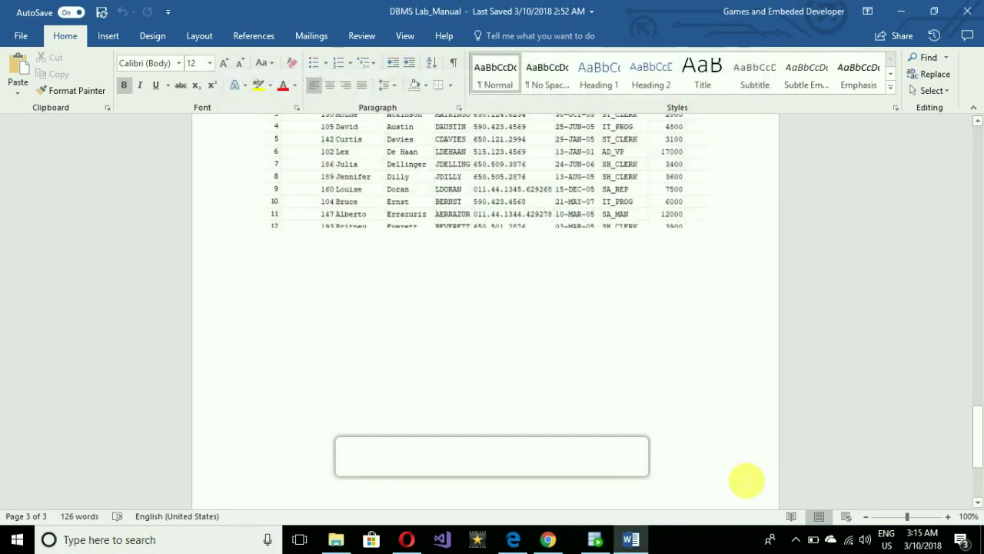
left_click(547, 539)
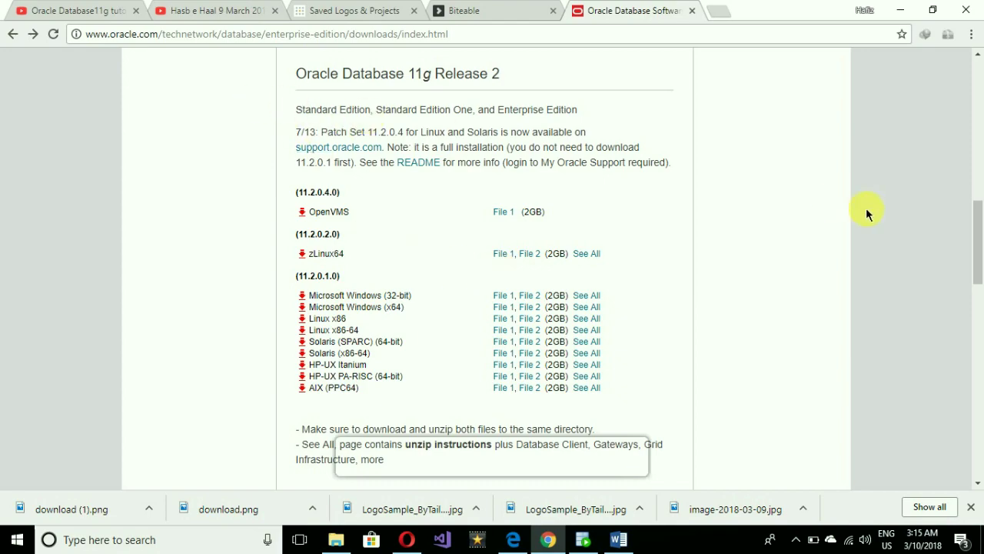
Navigate through Database and Technologies > Developer Tools to the Oracle SQL Developer page and scroll down.
left_click_drag(976, 220, 978, 165)
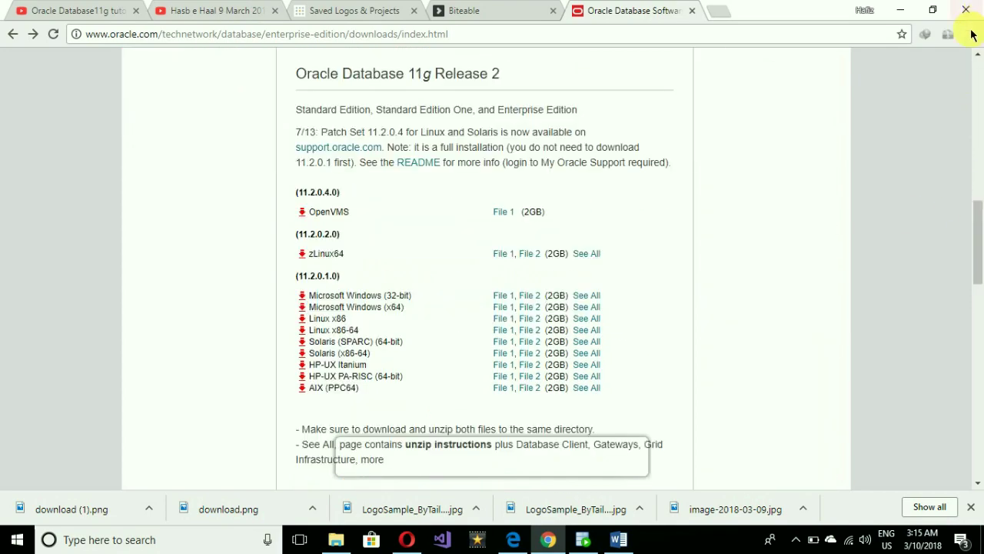
scroll(981, 77, "up", 5)
scroll(980, 79, "up", 5)
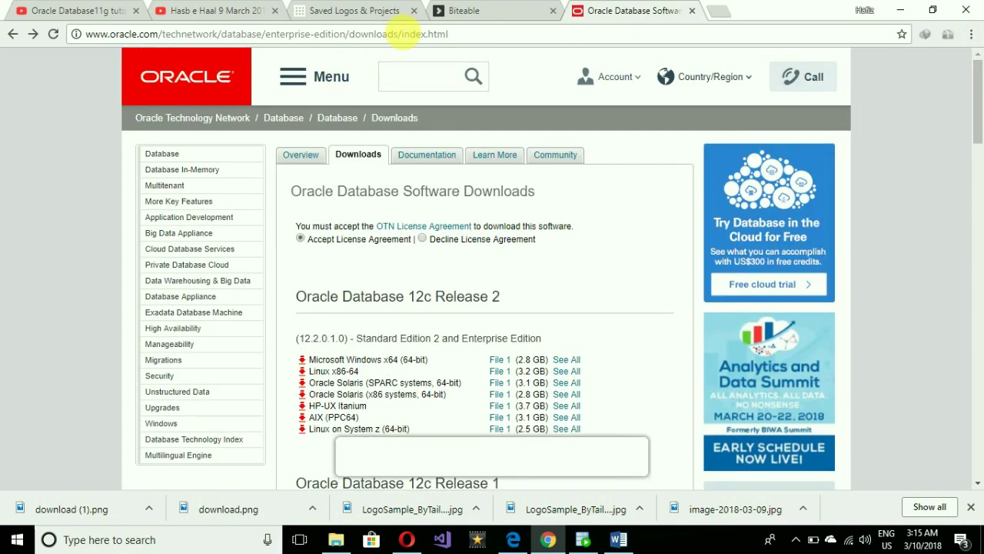
left_click(306, 83)
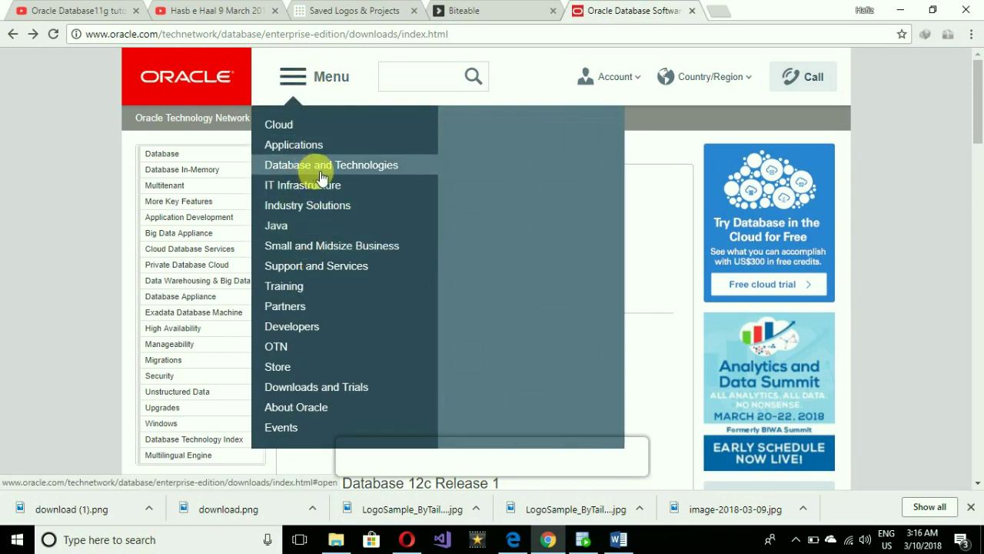
mouse_move(410, 161)
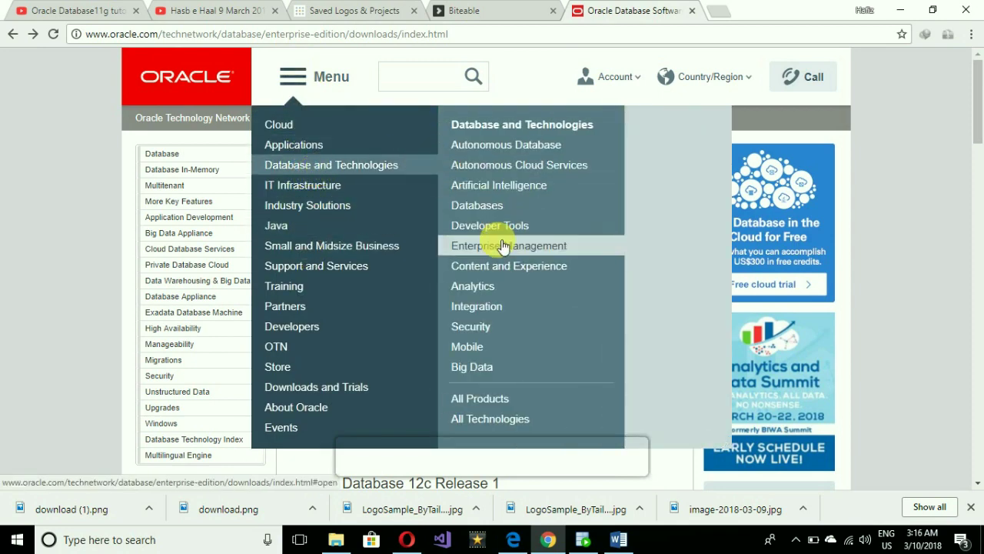
mouse_move(523, 233)
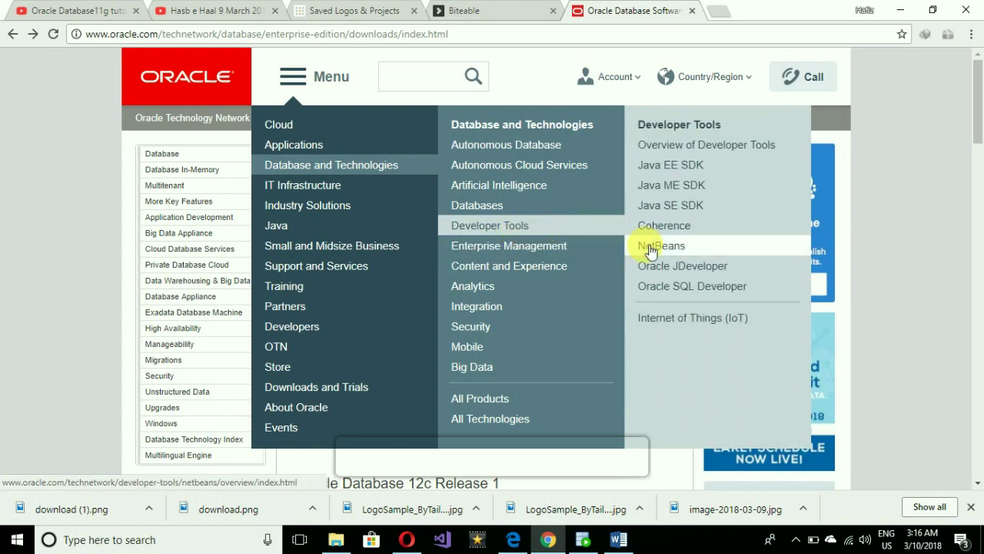
left_click(675, 287)
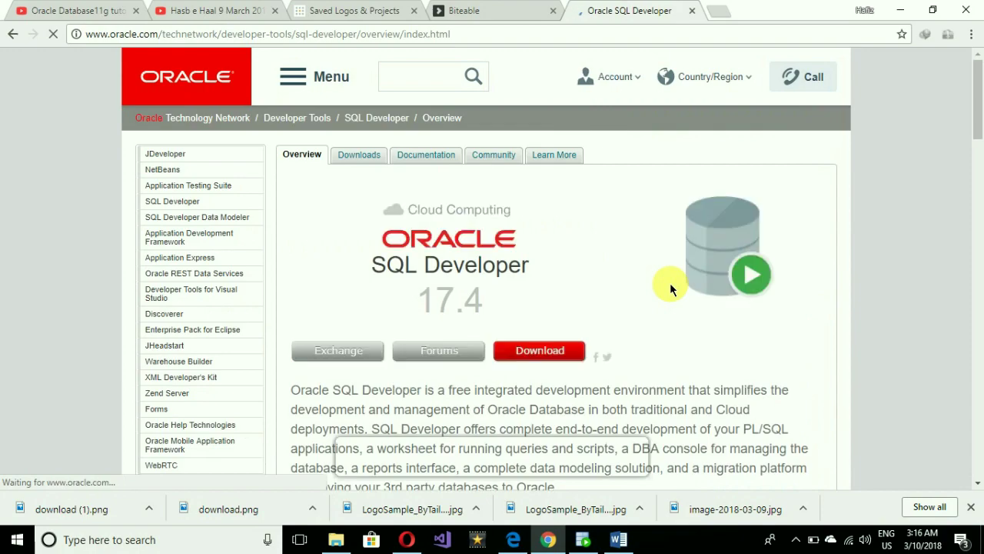
left_click_drag(976, 132, 980, 176)
Go to the SQL Developer downloads page and accept the licence agreement.
left_click(559, 183)
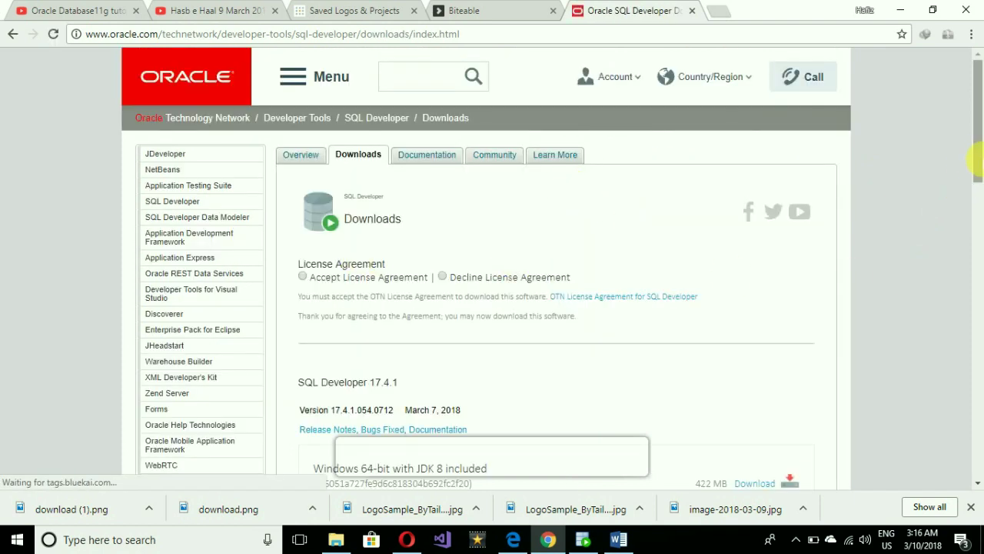
scroll(976, 187, "down", 1)
mouse_move(977, 186)
left_mouse_down()
mouse_move(977, 232)
mouse_move(977, 198)
left_mouse_up()
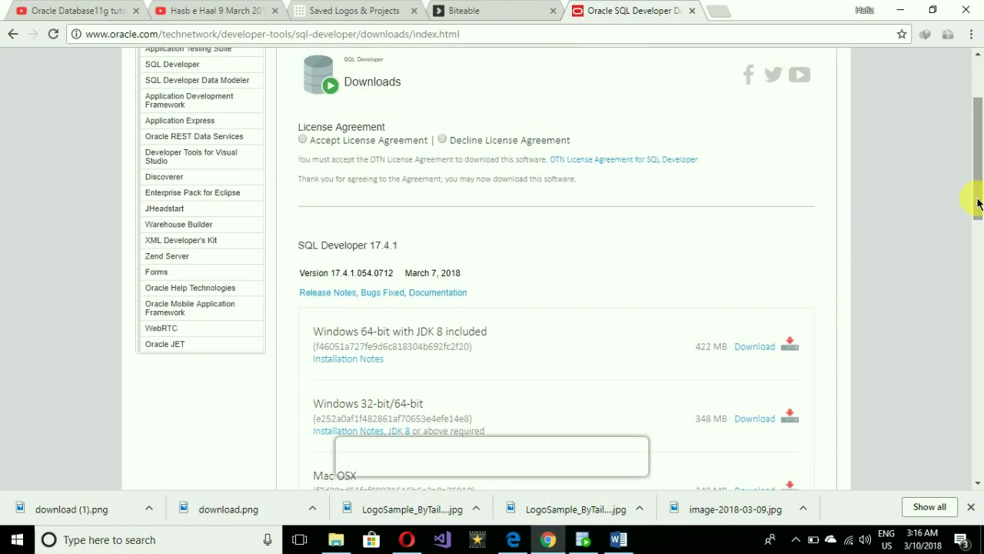
left_click(303, 139)
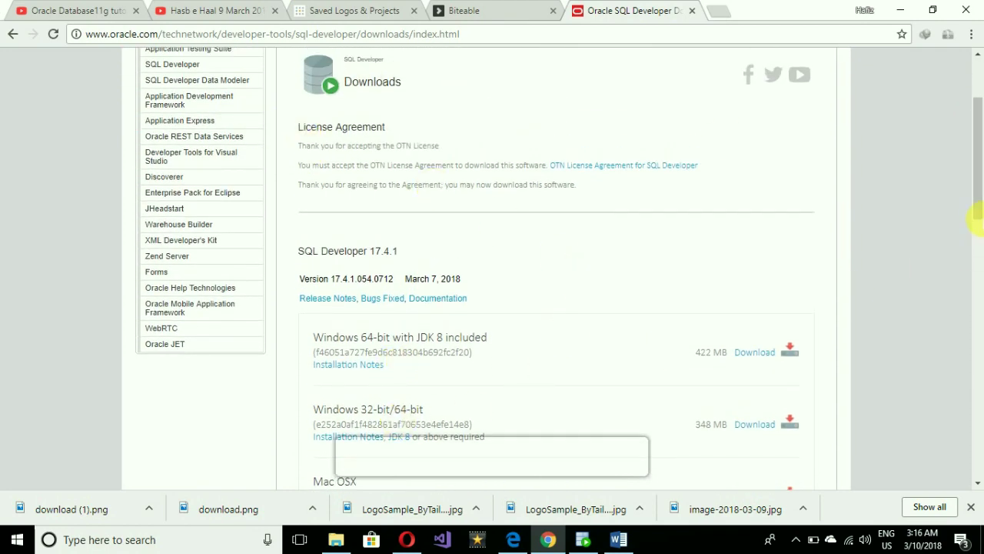
Download the Windows 64-bit with JDK 8 package, then close the downloads tab.
left_click_drag(976, 198, 976, 226)
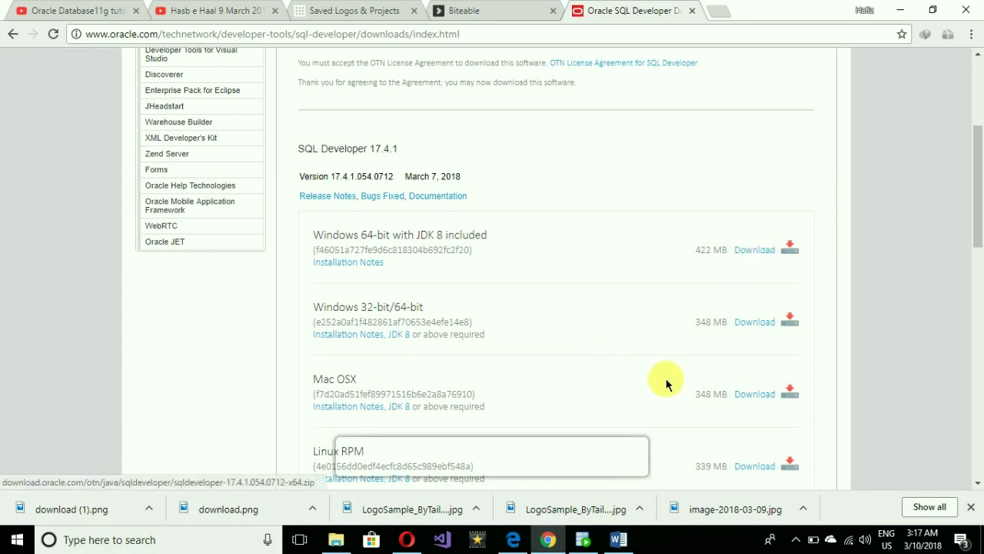
left_click(767, 252)
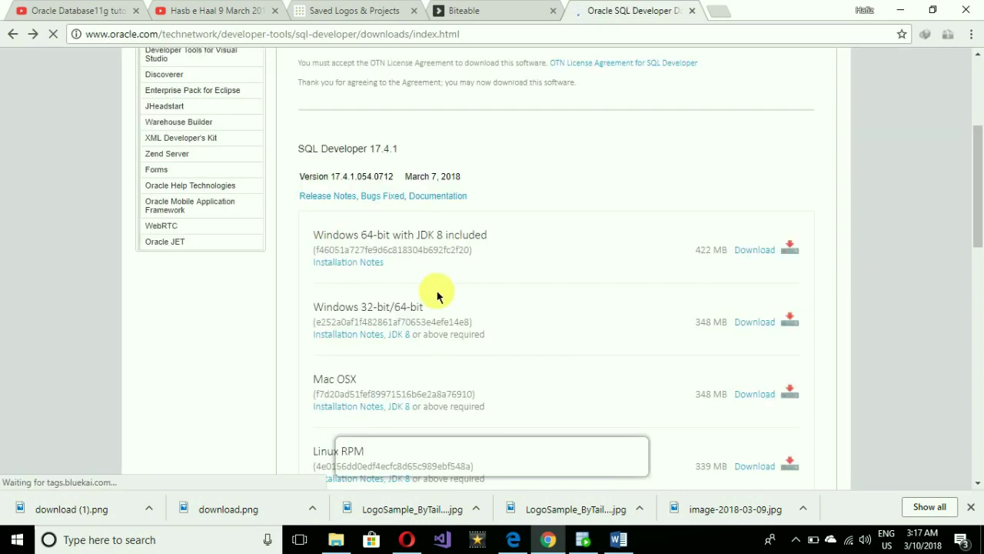
left_click_drag(979, 188, 979, 116)
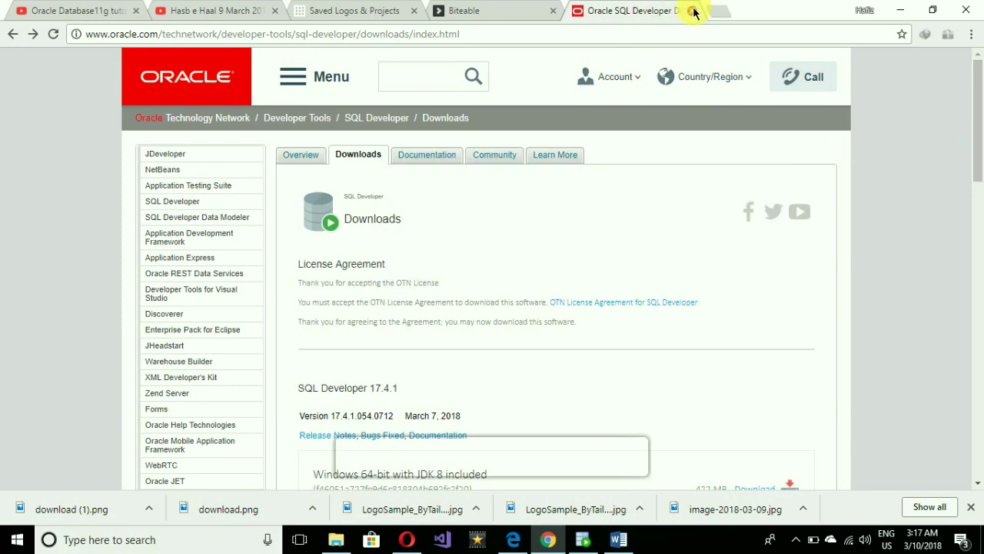
left_click(692, 11)
Browse from This PC to the app folder on New Volume (D:).
left_click(342, 541)
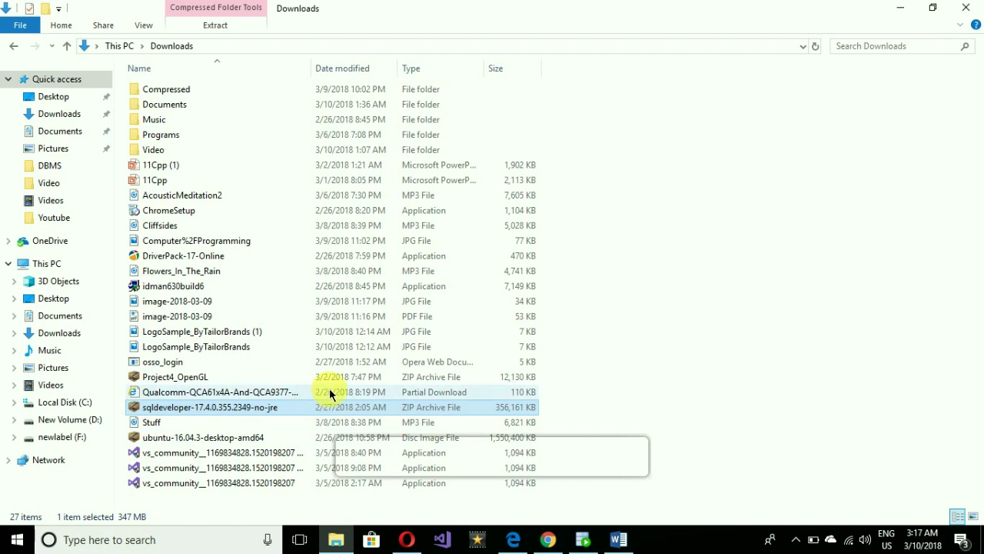
key("alt+Left")
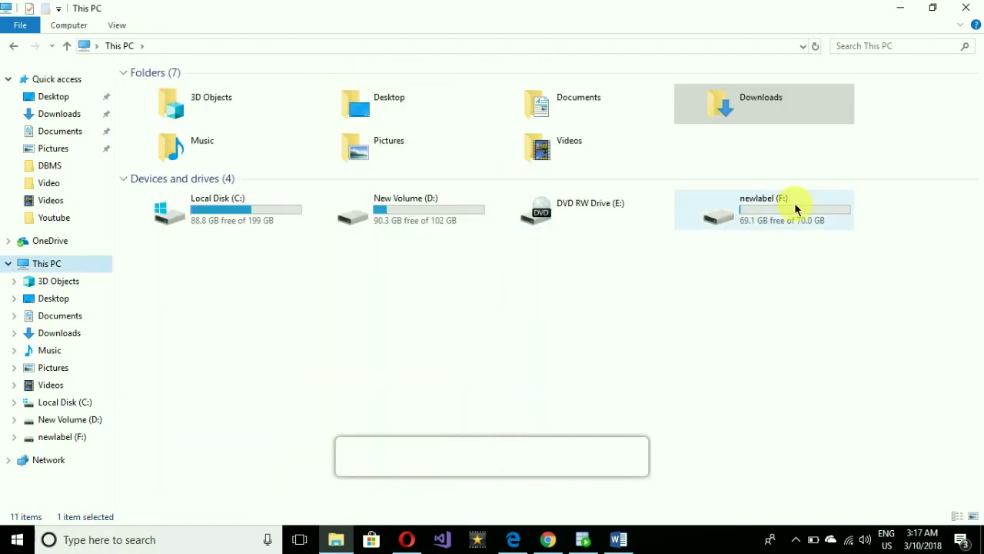
double_click(772, 204)
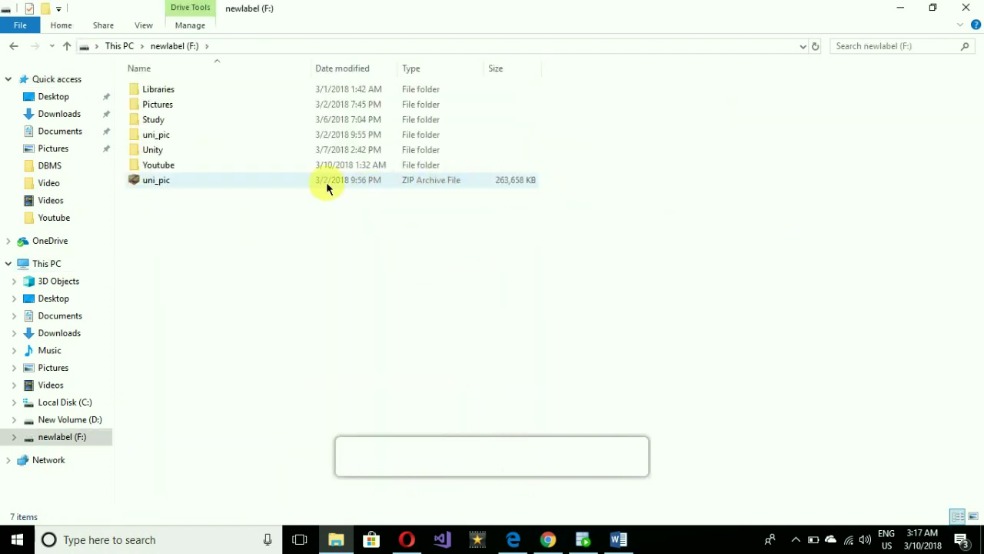
left_click(11, 49)
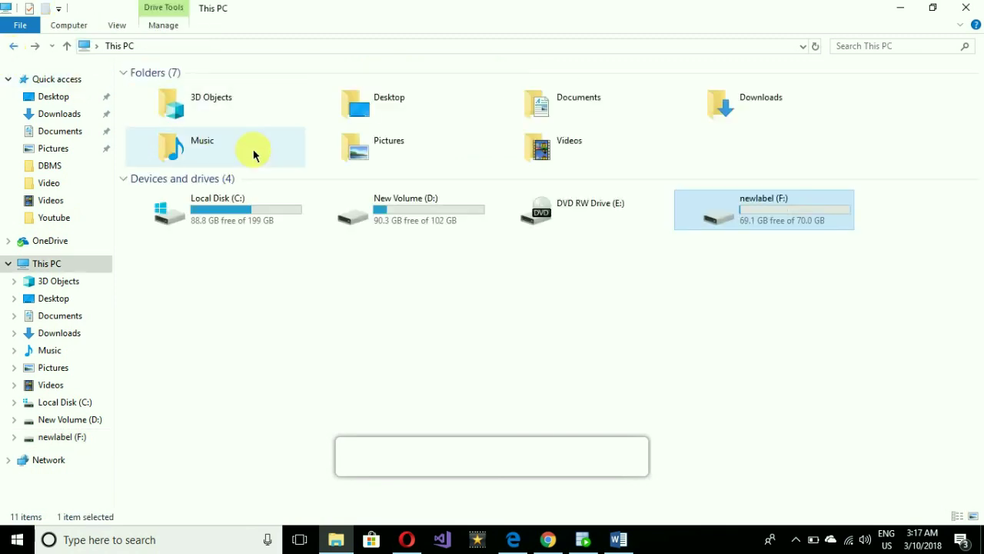
double_click(345, 220)
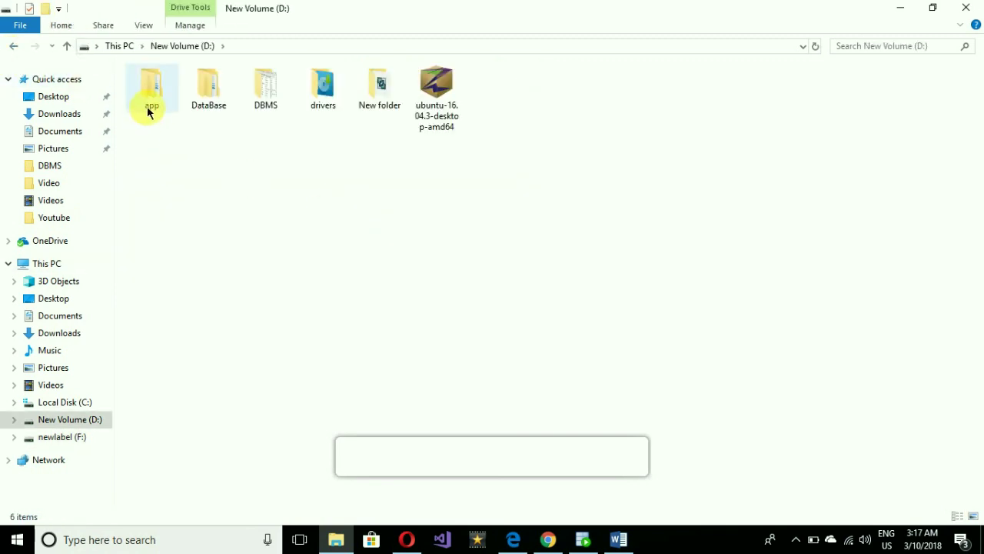
double_click(149, 108)
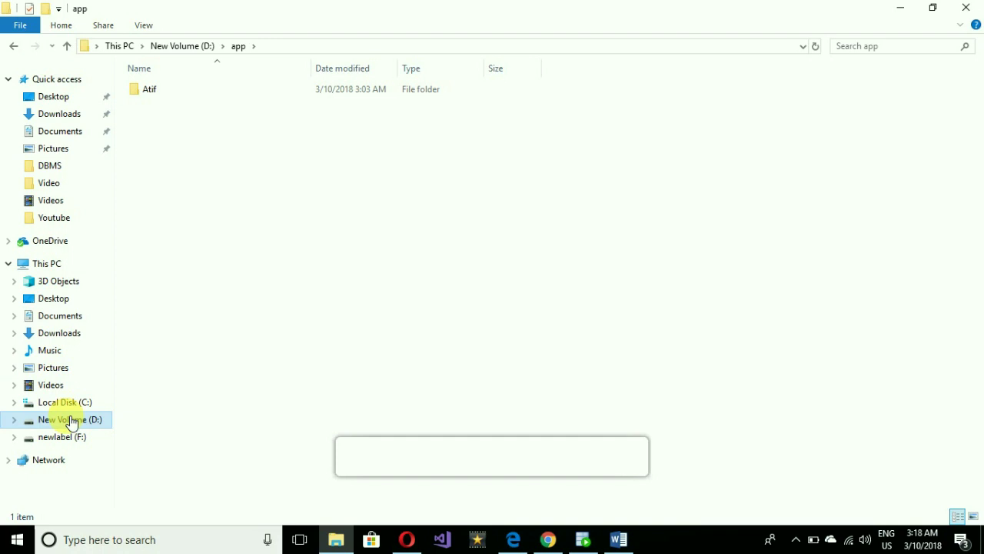
Copy the sqldeveloper-17.4.0.355.2349-no-jre zip from Downloads into D:\app.
left_click(60, 114)
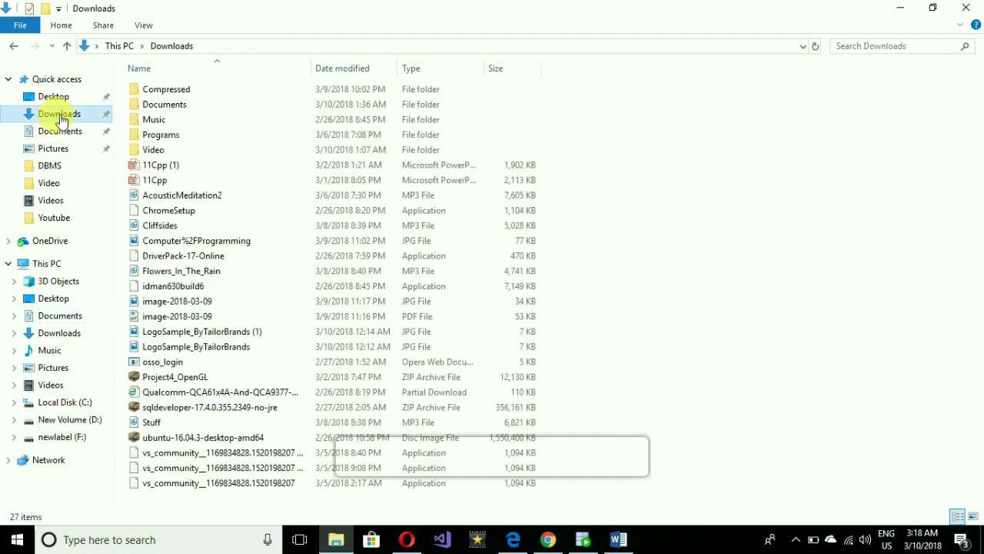
left_click(215, 408)
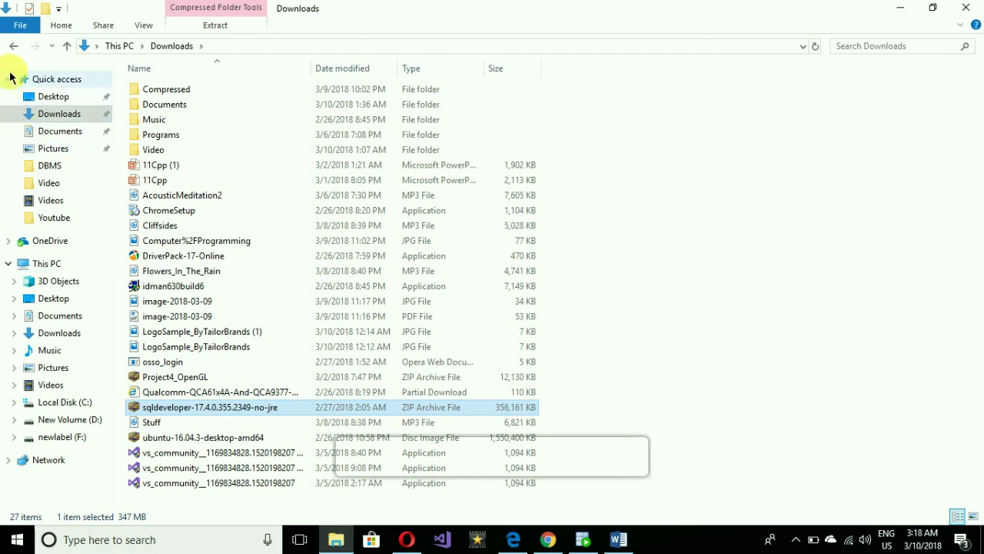
left_click(12, 46)
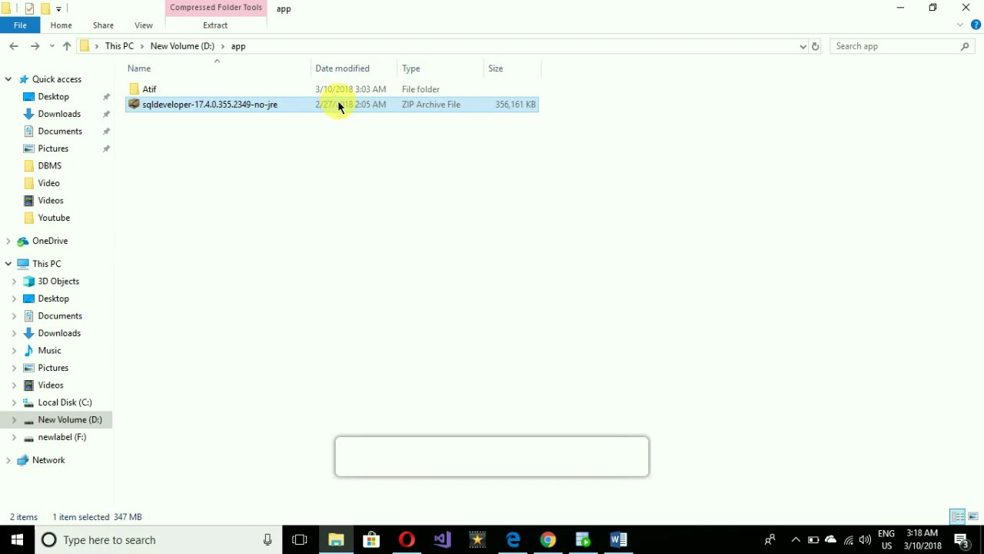
Extract the sqldeveloper zip archive into the app folder.
right_click(339, 104)
mouse_move(512, 162)
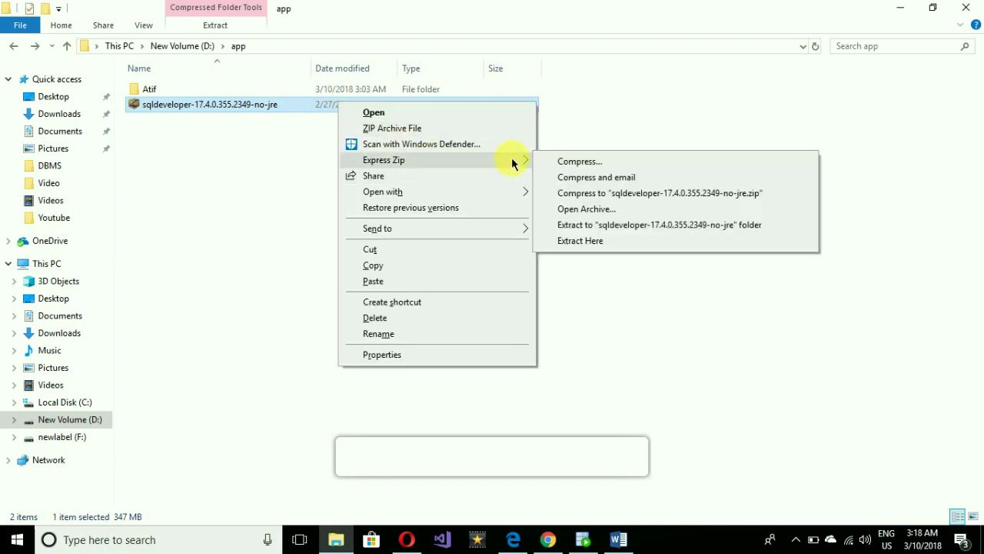
left_click(619, 241)
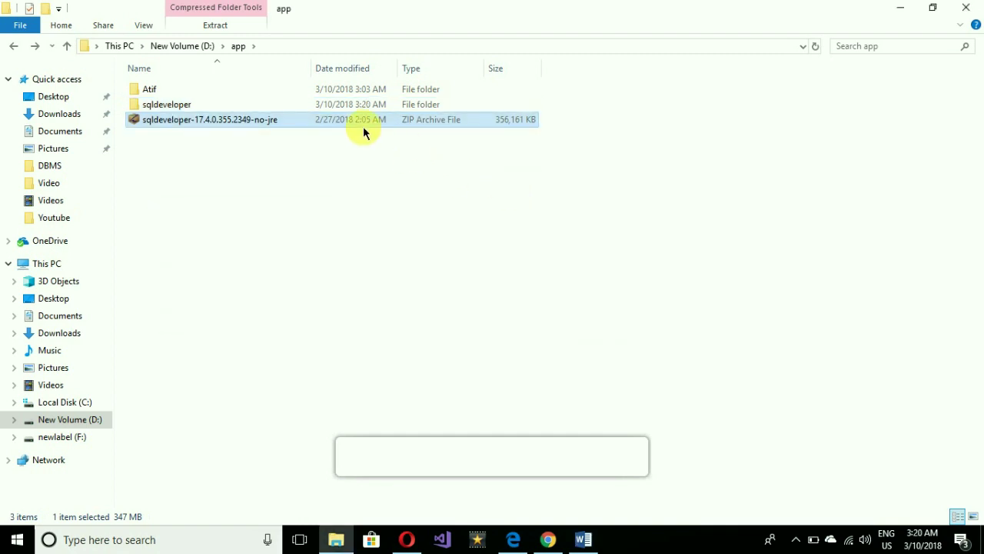
Start the sqldeveloper application from the extracted sqldeveloper folder.
double_click(273, 105)
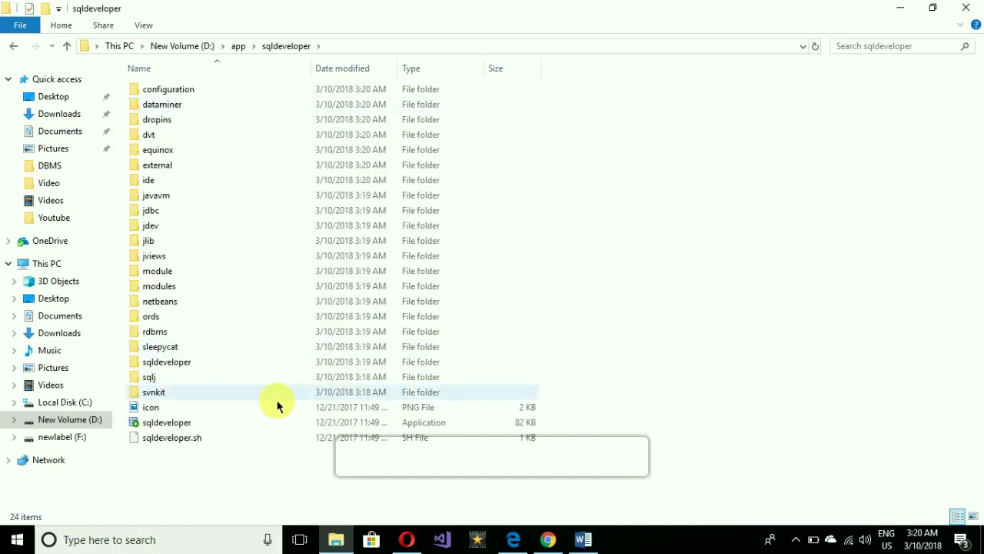
left_click(159, 428)
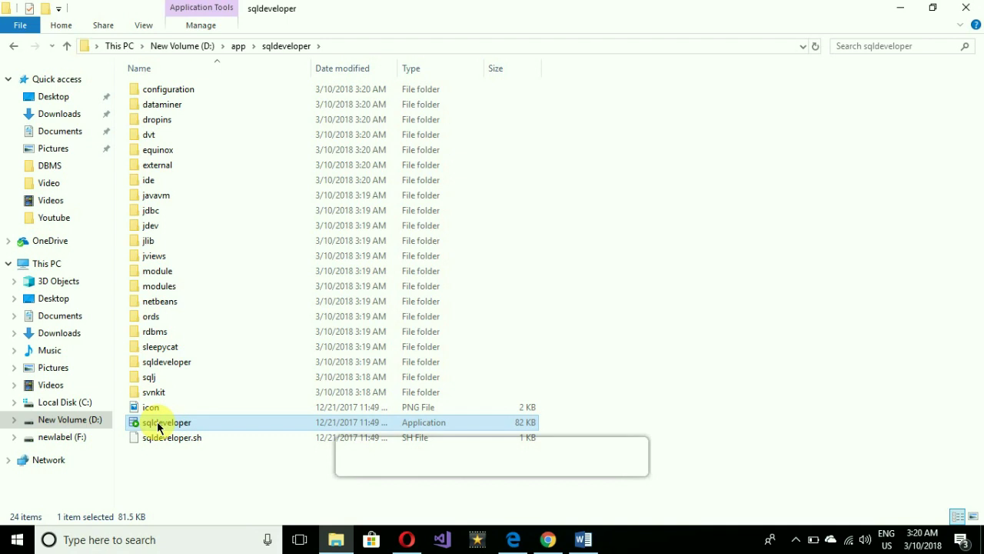
double_click(159, 427)
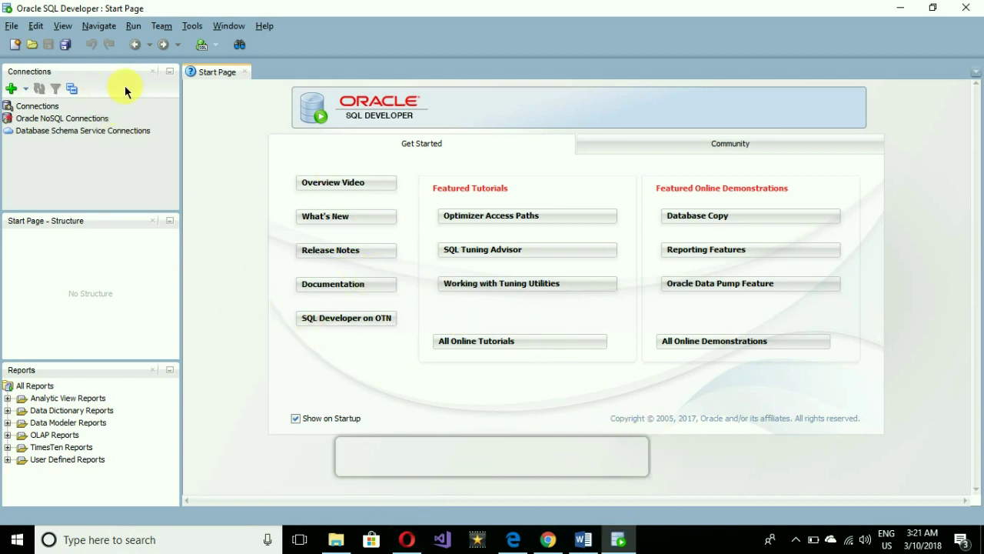
Create a new connection named mysql with the HR credentials, saved password, and the old SID xe cleared.
left_click(13, 90)
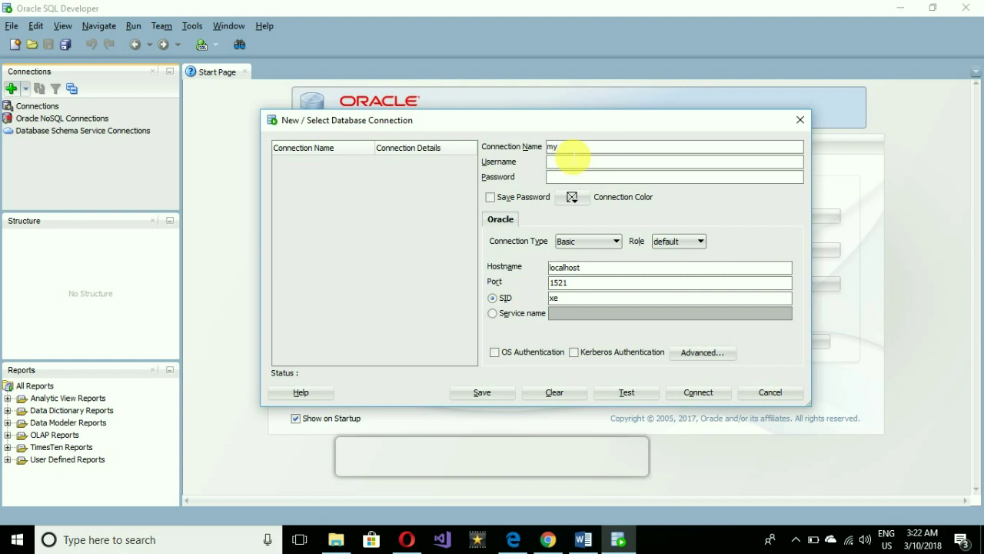
left_click(589, 164)
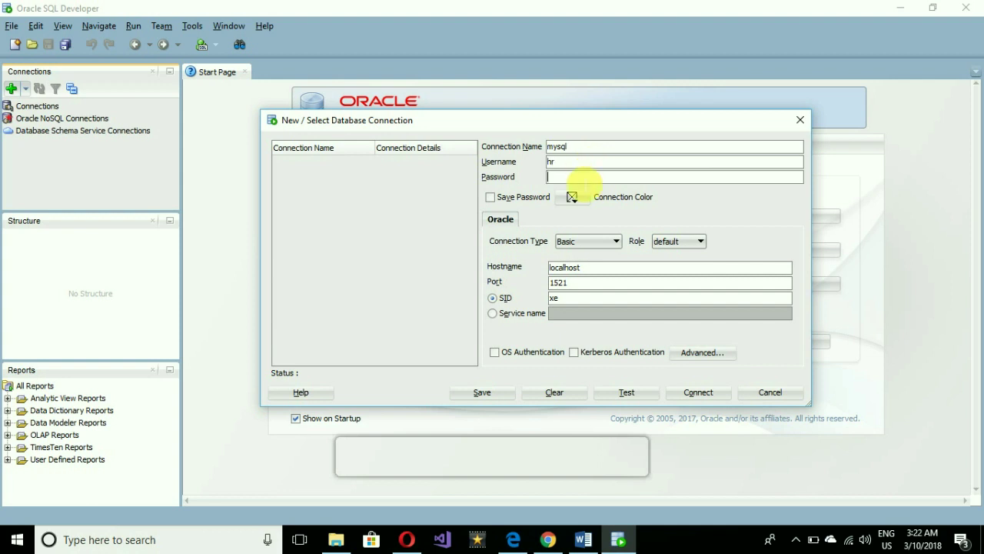
left_click(489, 198)
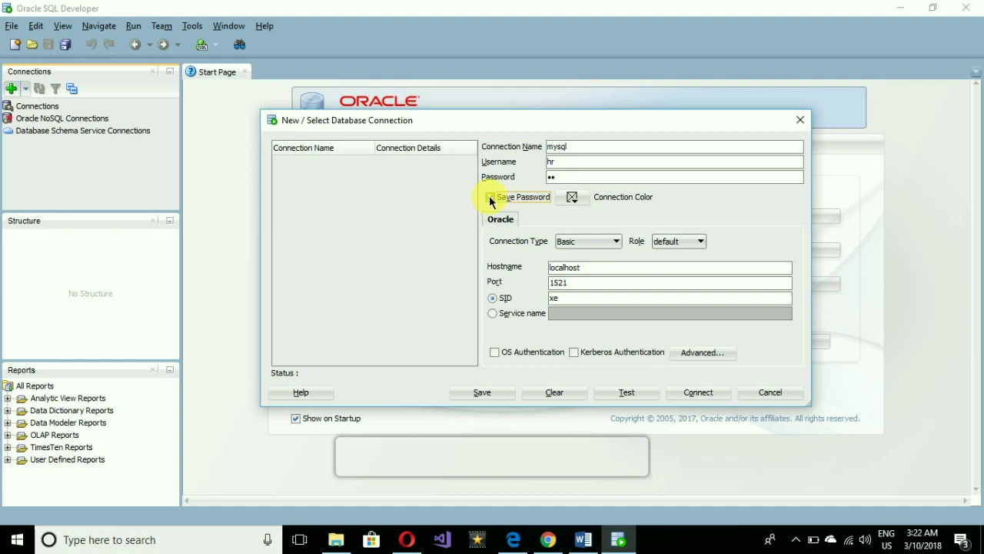
double_click(552, 299)
key("BackSpace")
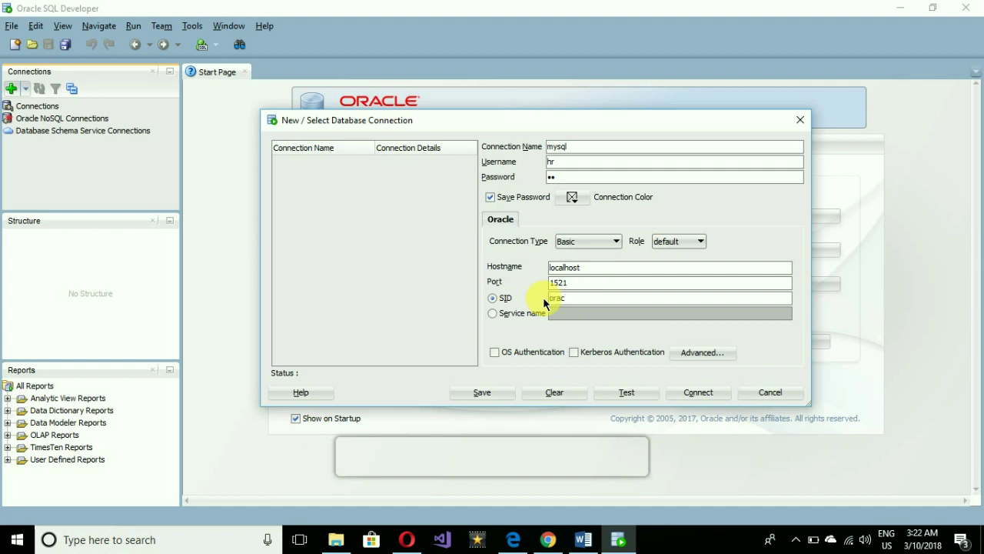
left_click(701, 393)
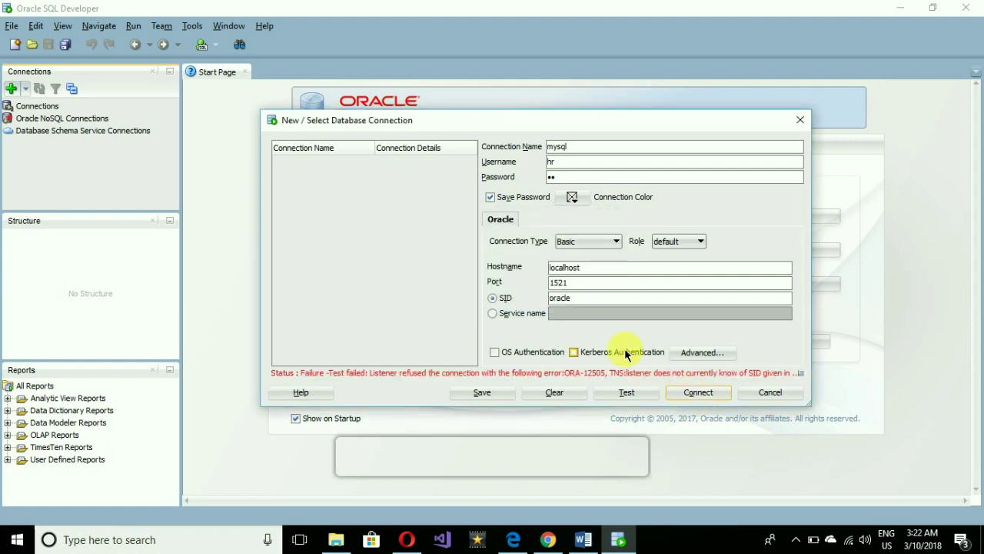
Correct the SID to orcl and connect to localhost on port 1521.
left_click_drag(572, 298, 537, 300)
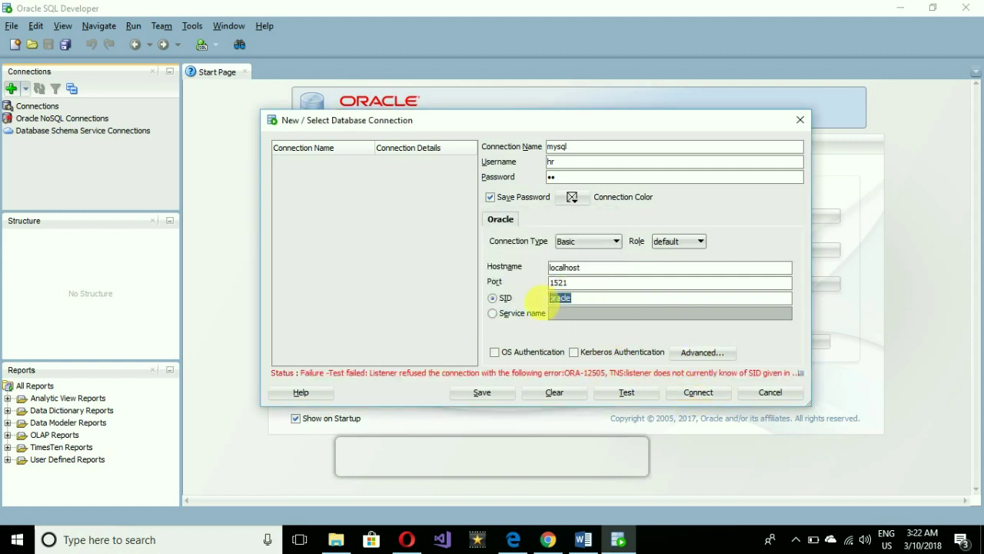
type("orcl")
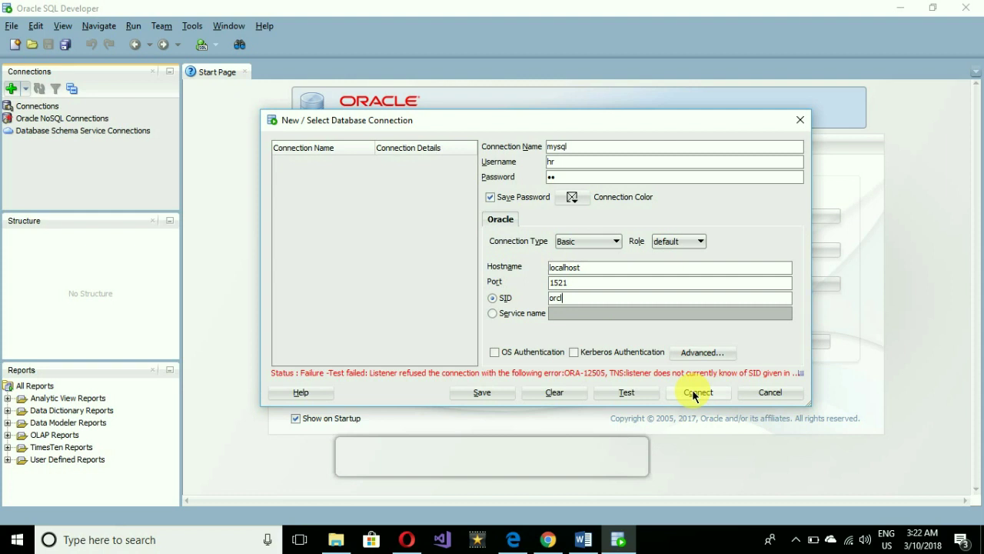
left_click(694, 394)
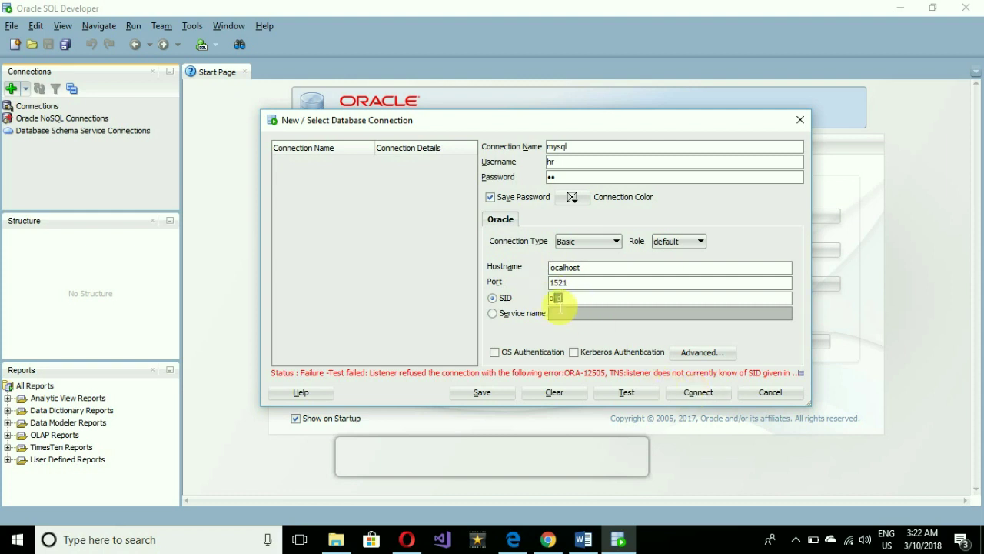
double_click(560, 298)
left_click(573, 298)
left_click(700, 393)
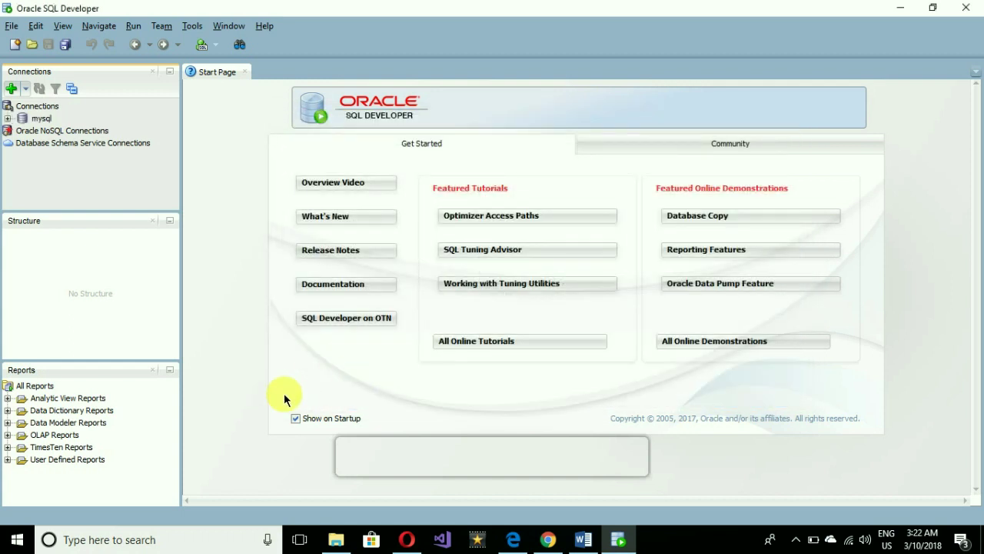
Open a mysql worksheet and write select *from EMPLOYEES, taking the table name from autocomplete.
double_click(37, 120)
left_click(239, 124)
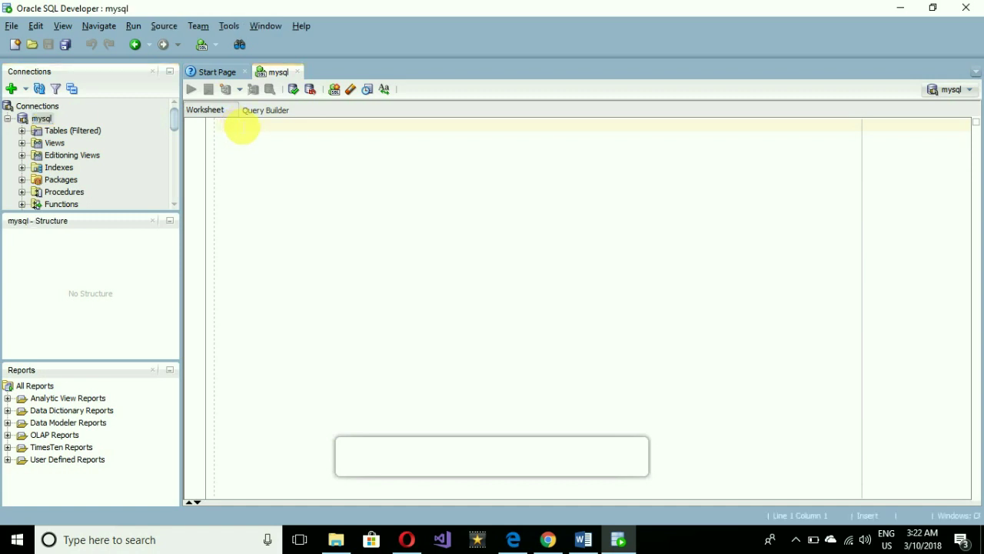
type("s")
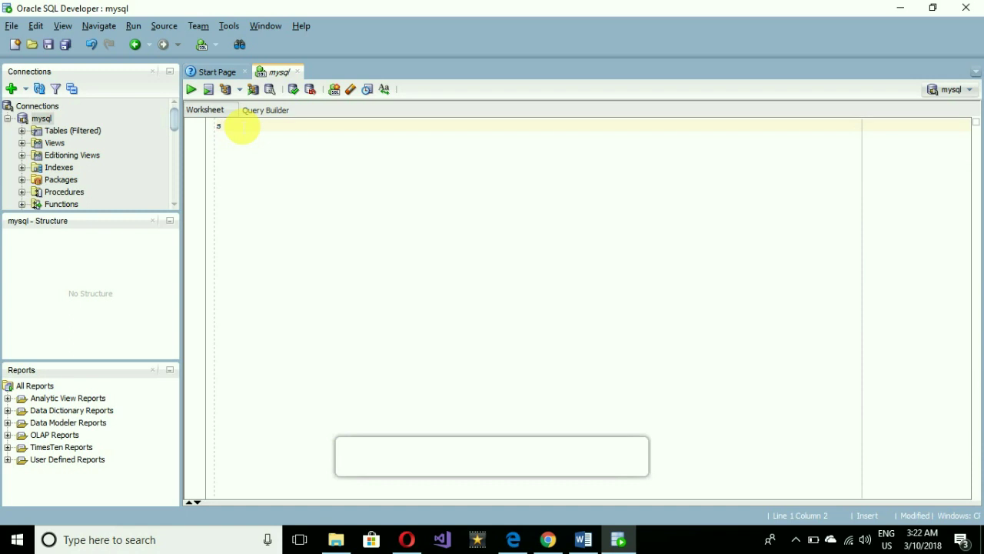
type("elect *from empl")
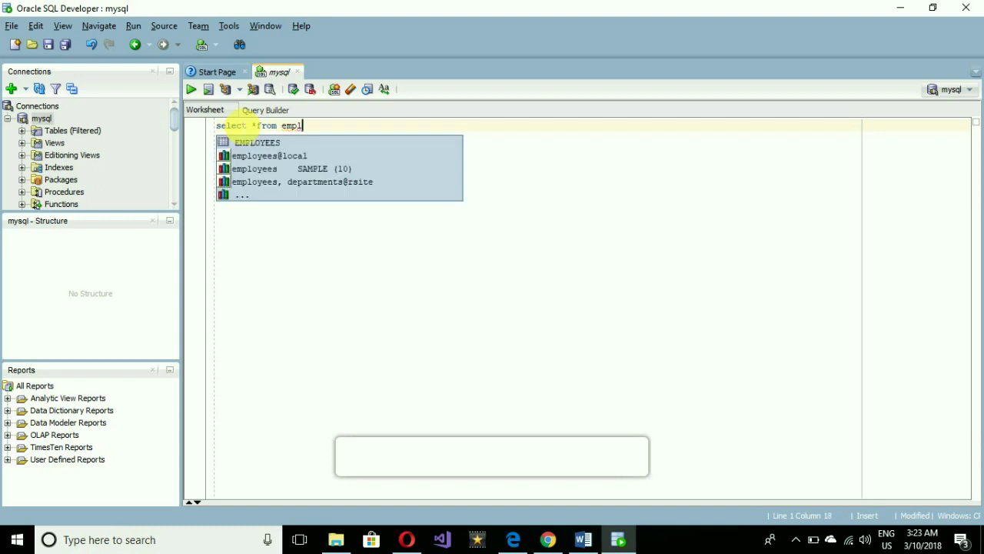
type("oyee;")
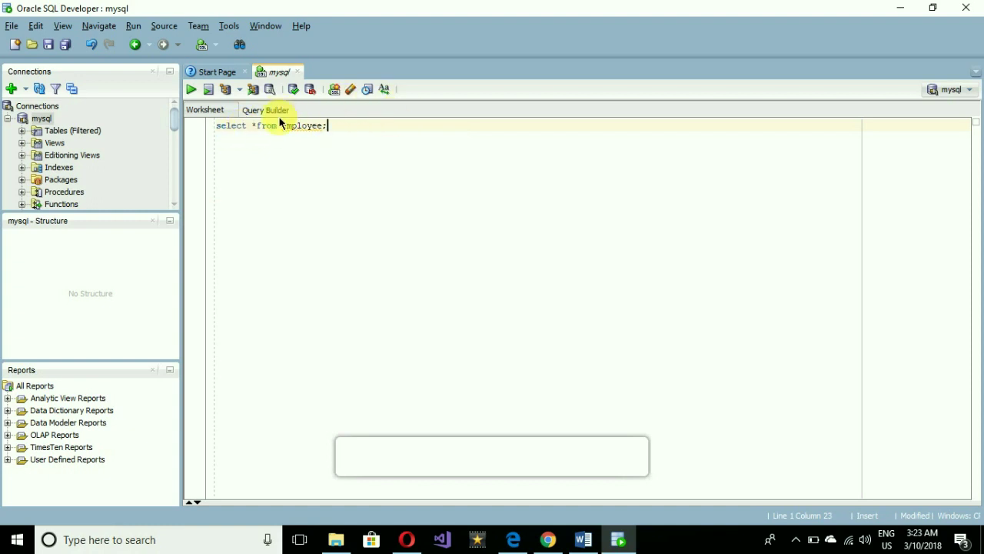
left_click(327, 132)
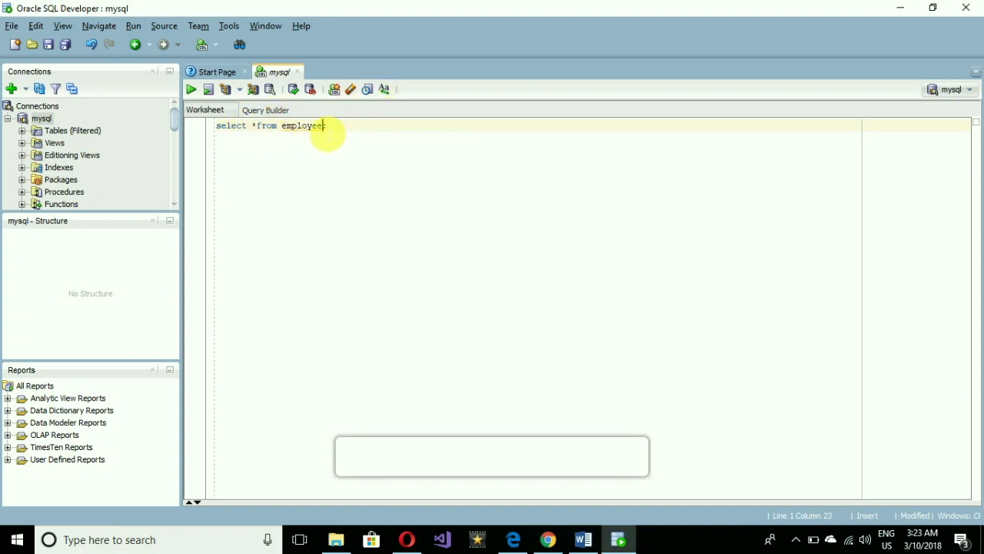
key("ctrl+space")
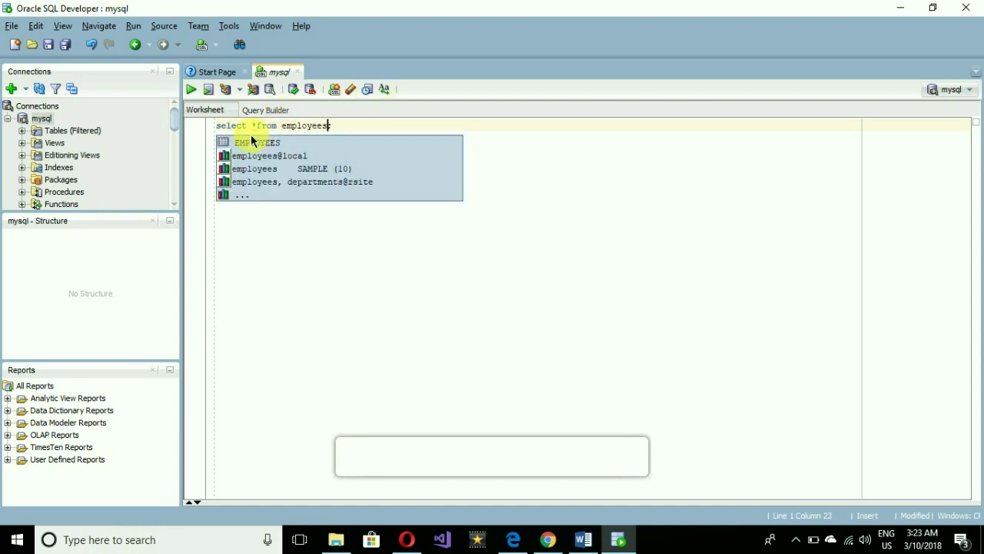
left_click(269, 146)
left_click(269, 146)
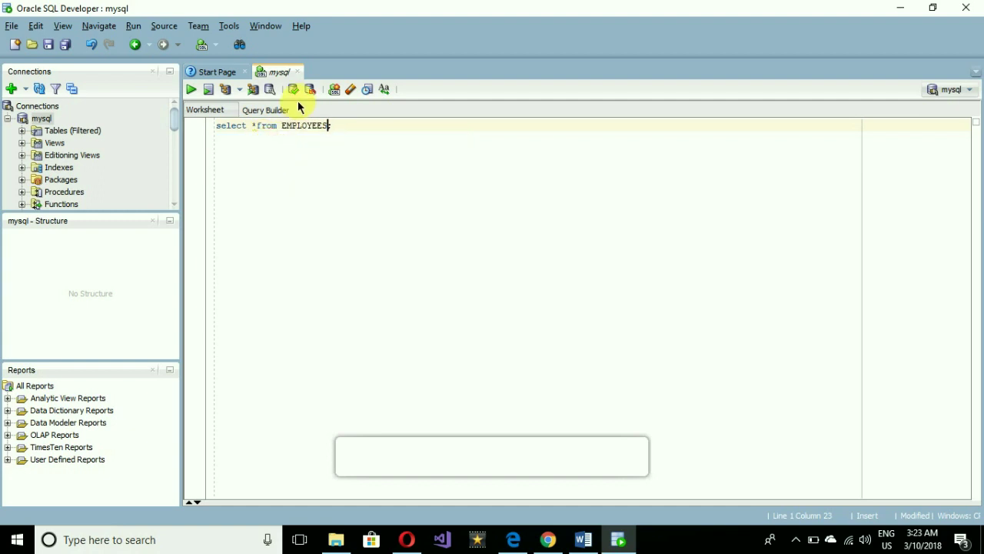
Run the EMPLOYEES query, scroll the 100 result rows, then exit without saving the worksheet.
left_click(191, 90)
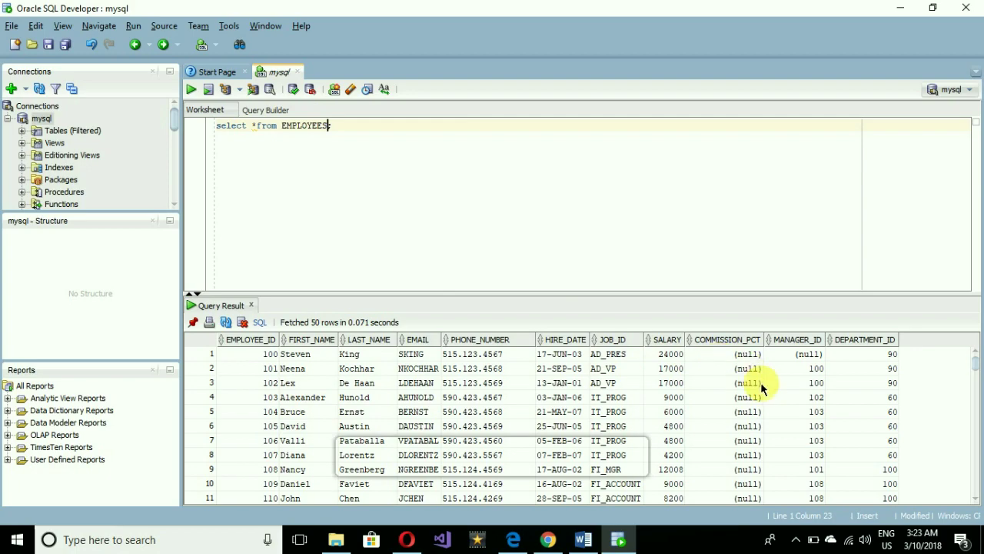
scroll(974, 377, "down", 4)
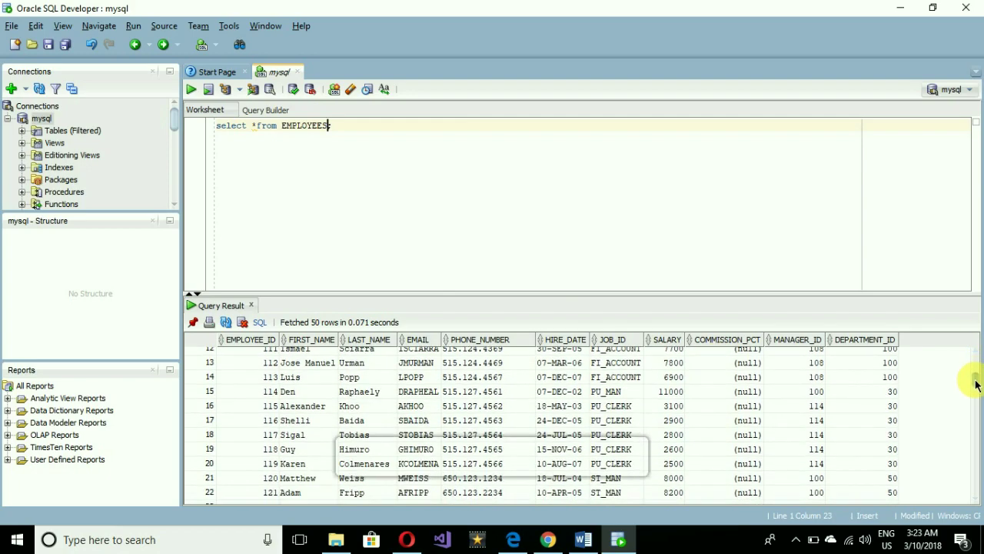
left_click_drag(974, 384, 966, 345)
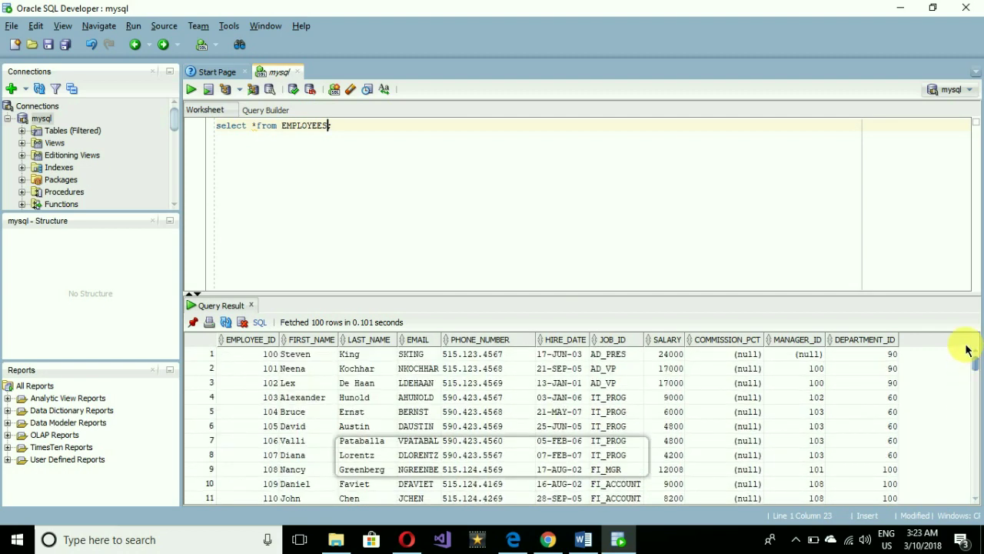
left_click(966, 7)
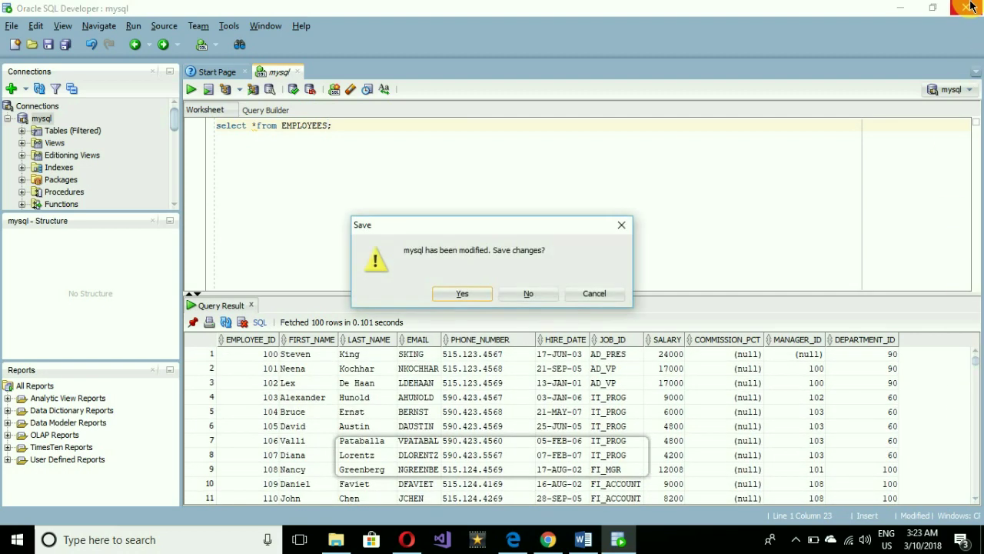
left_click(523, 297)
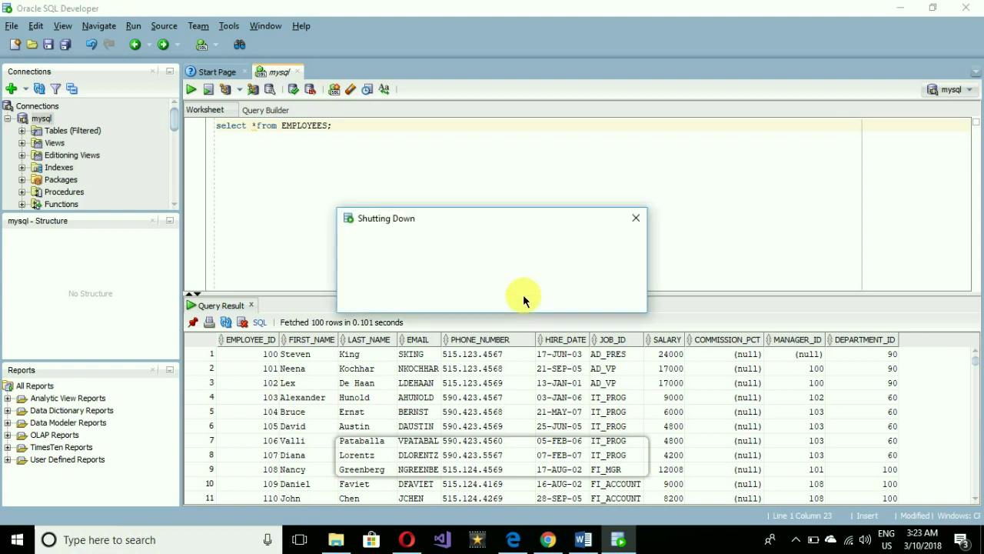